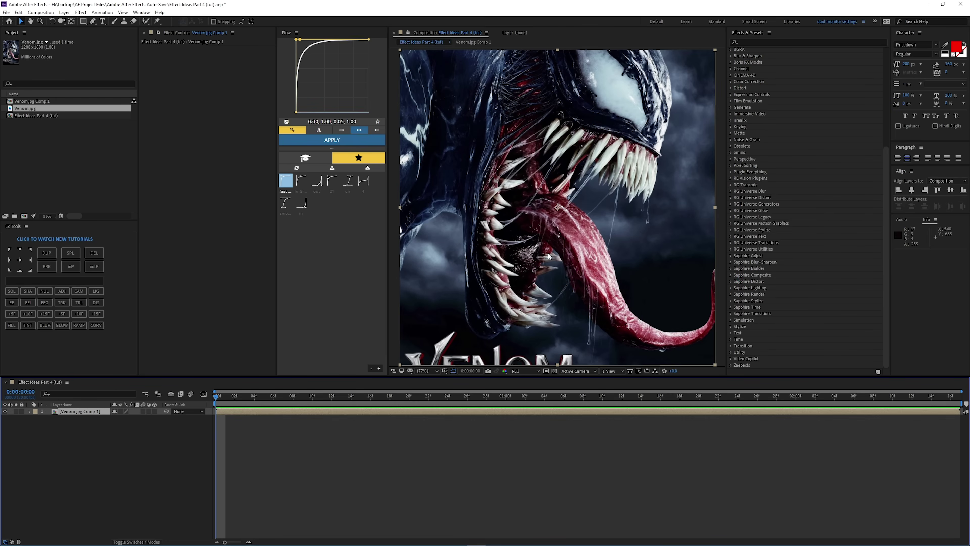
# - Apply the AE Pixel Sorter effect from the Pixel Sorting category to the Venom.jpg Comp 1 layer
pyautogui.scroll(5, 781, 220)
pyautogui.scroll(-7, 764, 90)
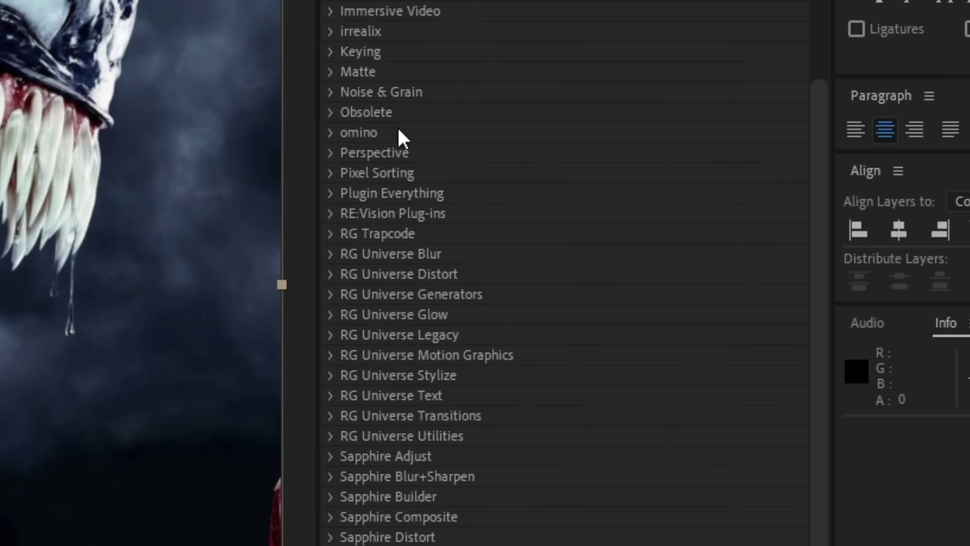
pyautogui.click(330, 172)
pyautogui.click(407, 199)
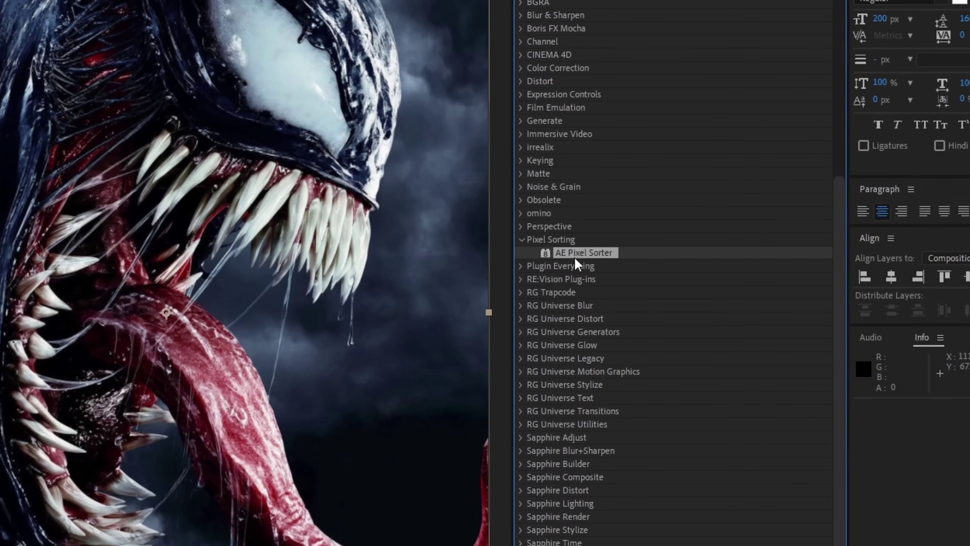
pyautogui.doubleClick(595, 253)
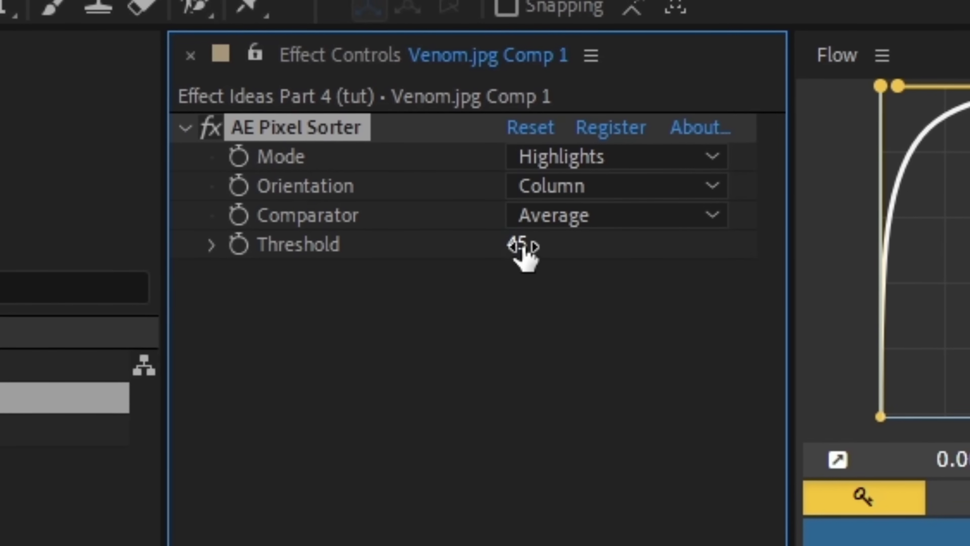
# - Keyframe the Pixel Sorter's Threshold on the Venom layer from 0 at the first frame to 238 at 0:00:01:19
pyautogui.moveTo(520, 255); pyautogui.dragTo(687, 255)
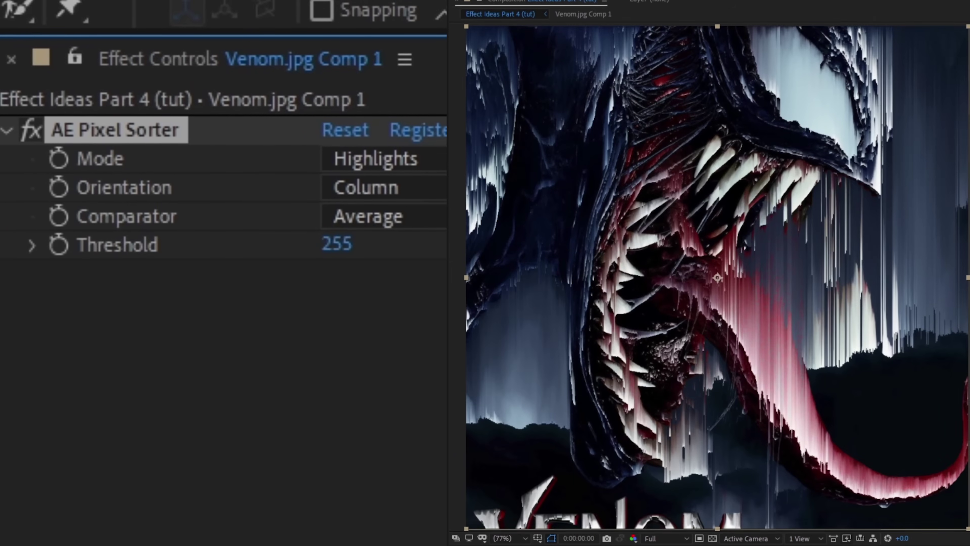
pyautogui.moveTo(336, 244); pyautogui.dragTo(216, 275)
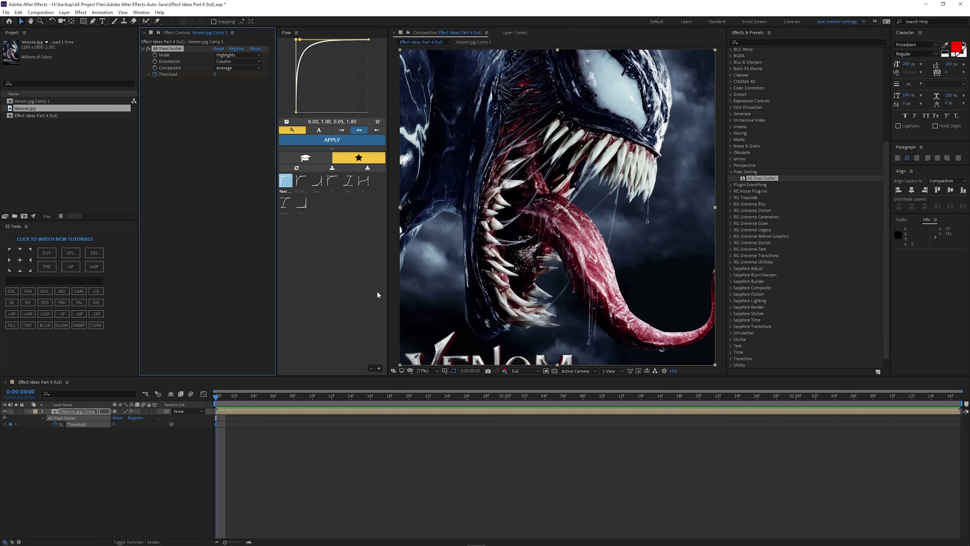
pyautogui.moveTo(313, 402); pyautogui.dragTo(690, 400)
pyautogui.moveTo(114, 423); pyautogui.dragTo(203, 419)
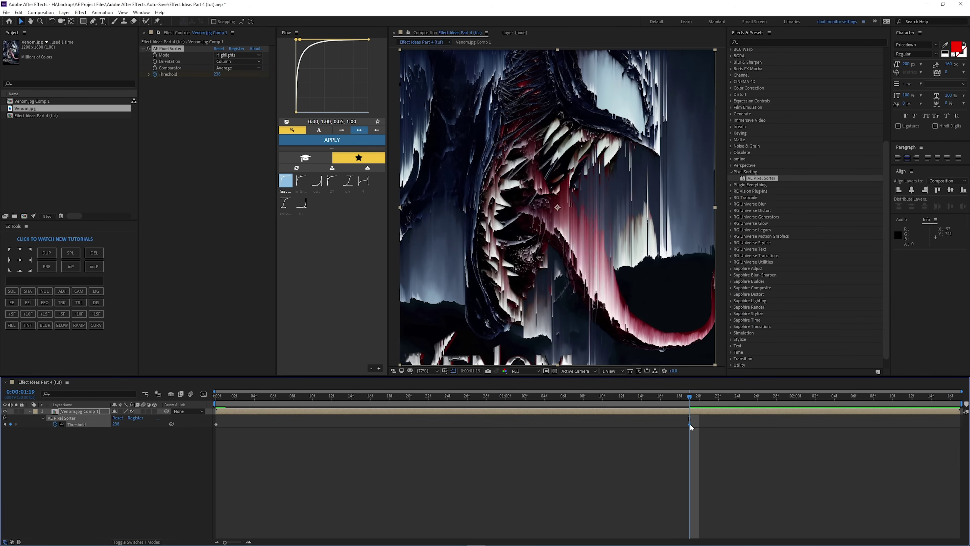
pyautogui.moveTo(689, 424); pyautogui.dragTo(958, 433)
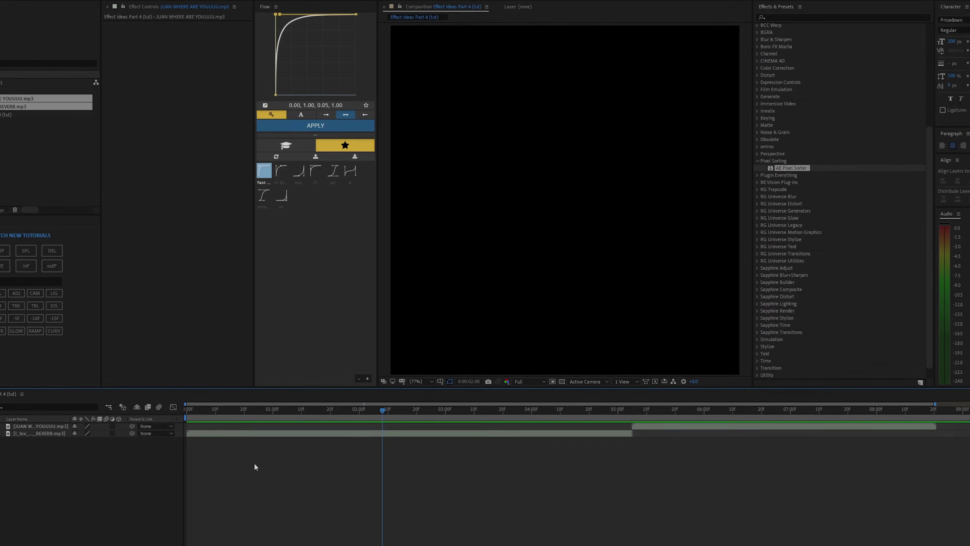
# - Preview the audio layers from the start of the composition and return the playhead to the first frame
pyautogui.click(218, 399)
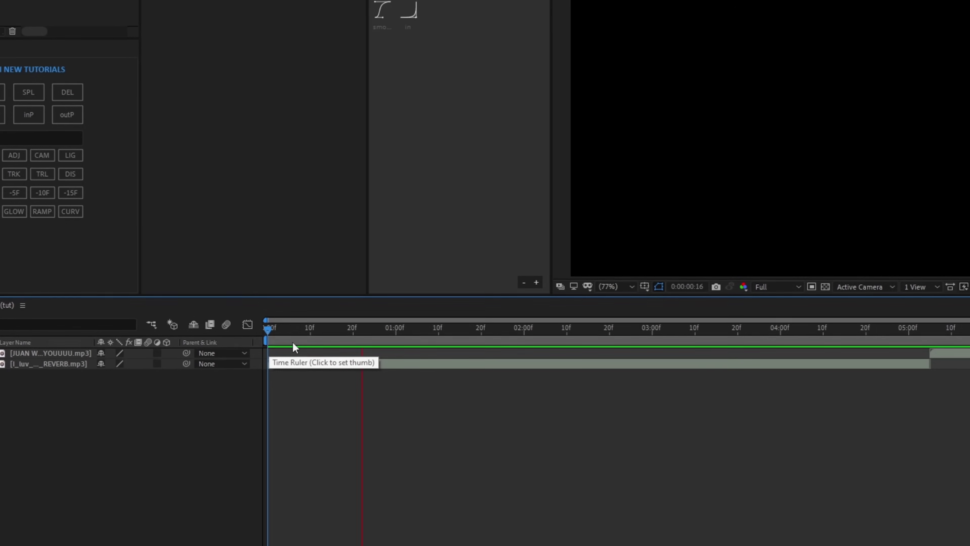
pyautogui.click(465, 328)
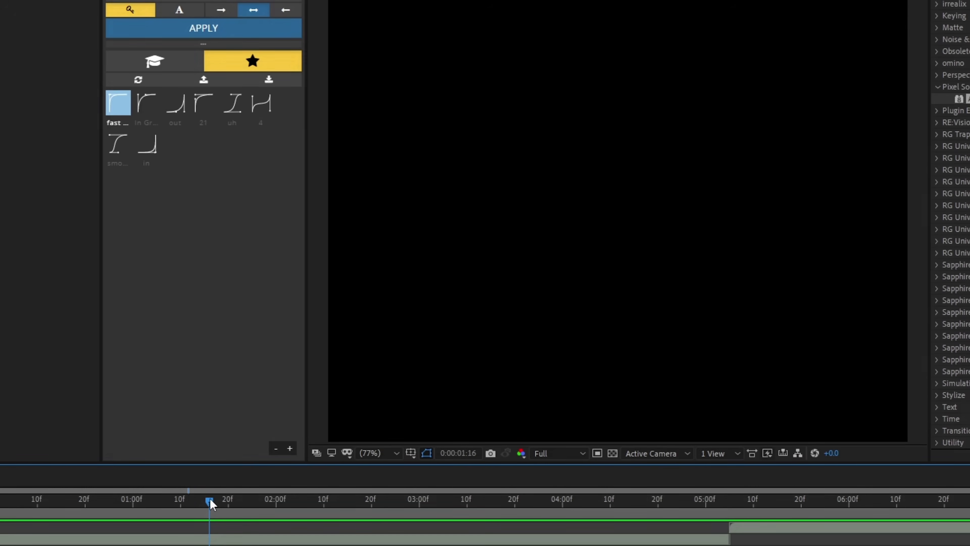
pyautogui.press('Home')
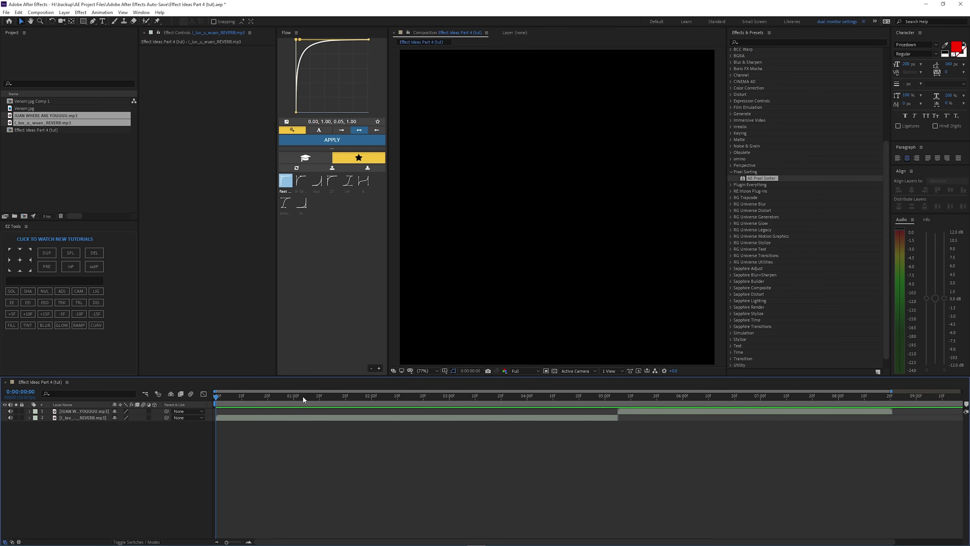
# - Create a black solid, trim it to the end of the REVERB audio clip and place it directly above that audio layer
pyautogui.click(221, 417)
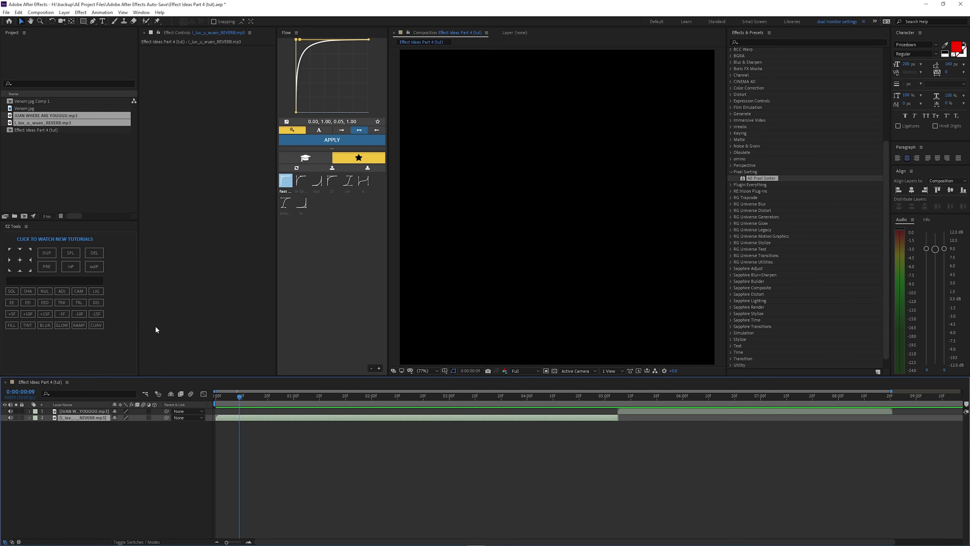
pyautogui.click(11, 291)
pyautogui.moveTo(484, 405); pyautogui.dragTo(594, 418)
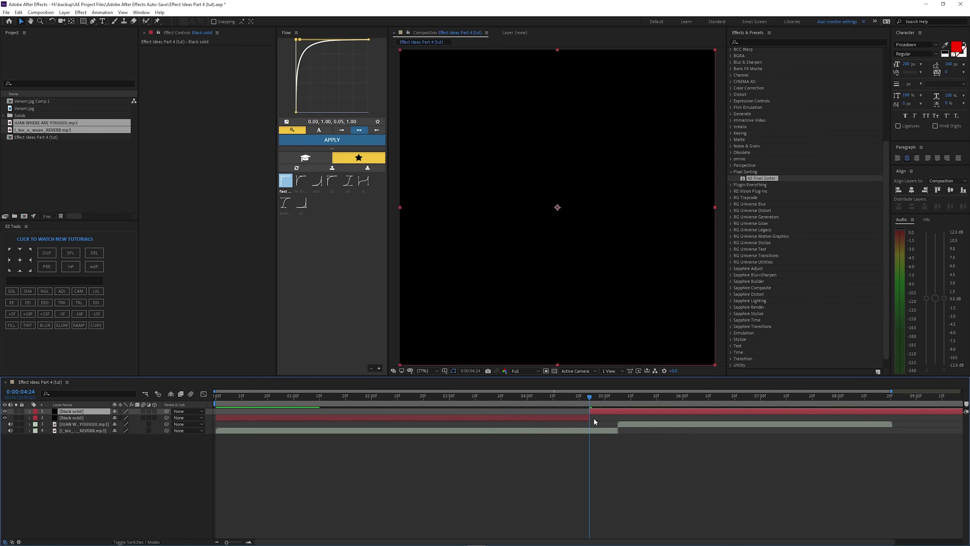
pyautogui.moveTo(962, 411); pyautogui.dragTo(617, 412)
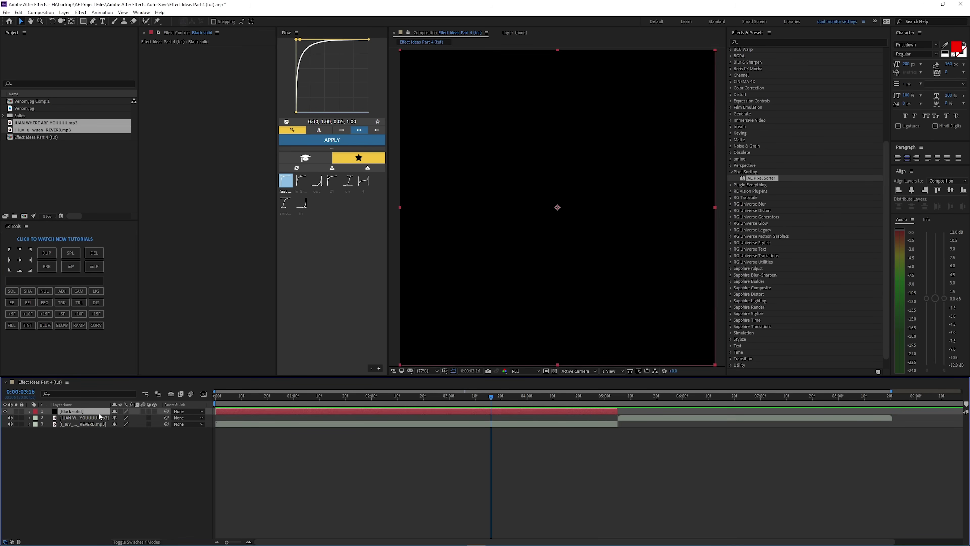
pyautogui.moveTo(86, 418); pyautogui.dragTo(87, 419)
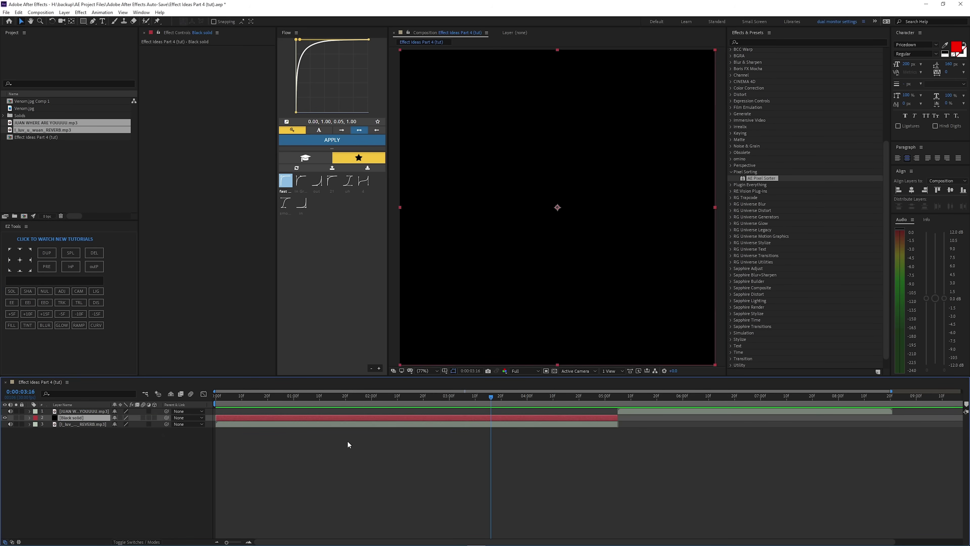
# - Search the effects for "audio" and apply Audio Waveform to the black solid
pyautogui.click(265, 423)
pyautogui.press('Home')
pyautogui.click(215, 419)
pyautogui.click(761, 42)
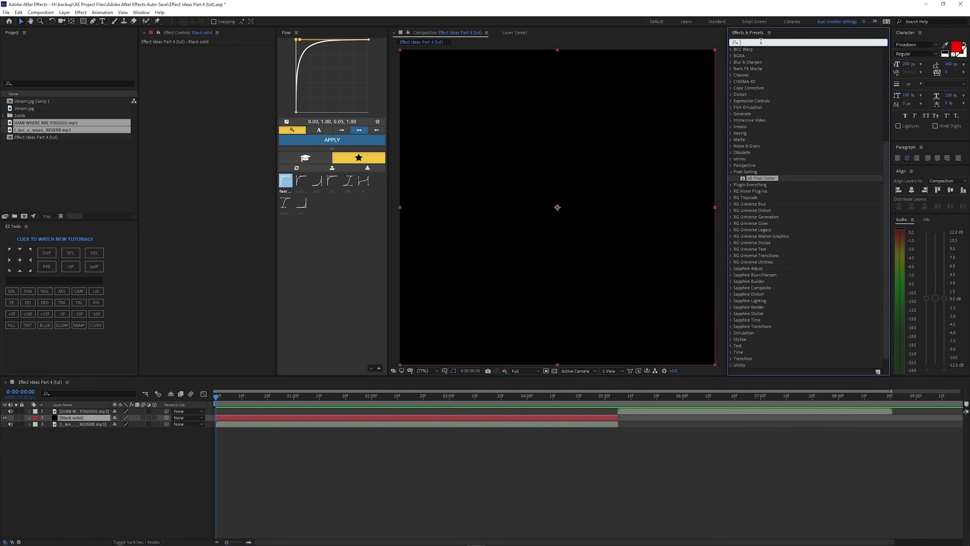
pyautogui.write('audiowa')
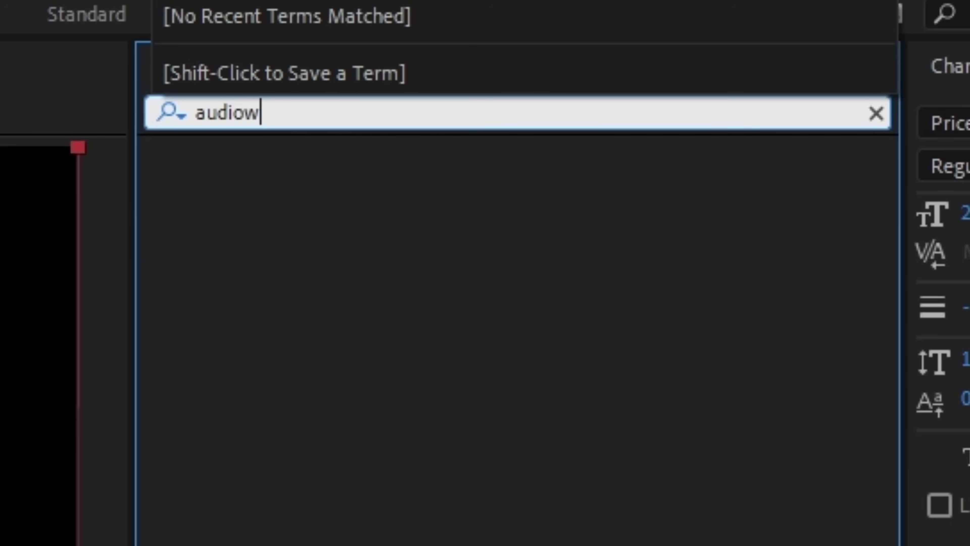
pyautogui.press('BackSpace')
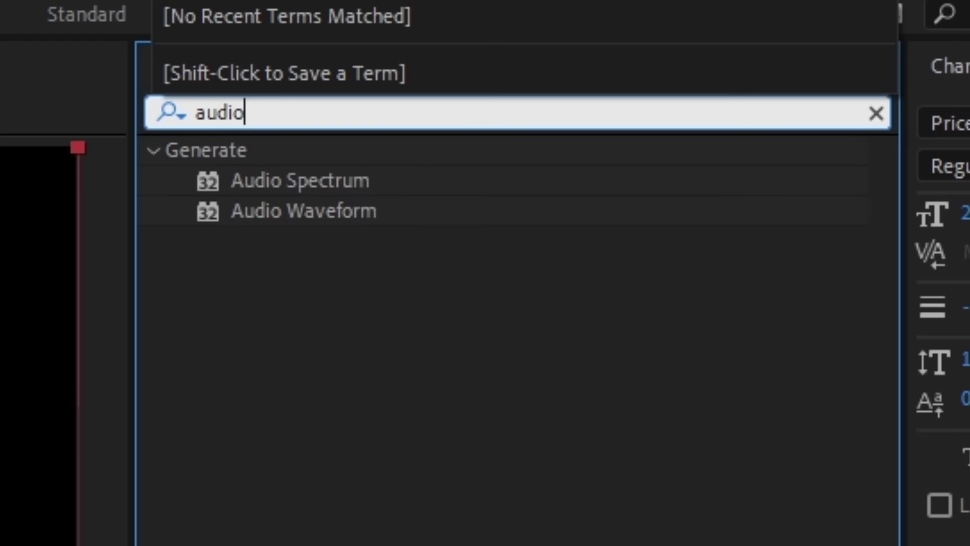
pyautogui.moveTo(326, 214); pyautogui.dragTo(428, 272)
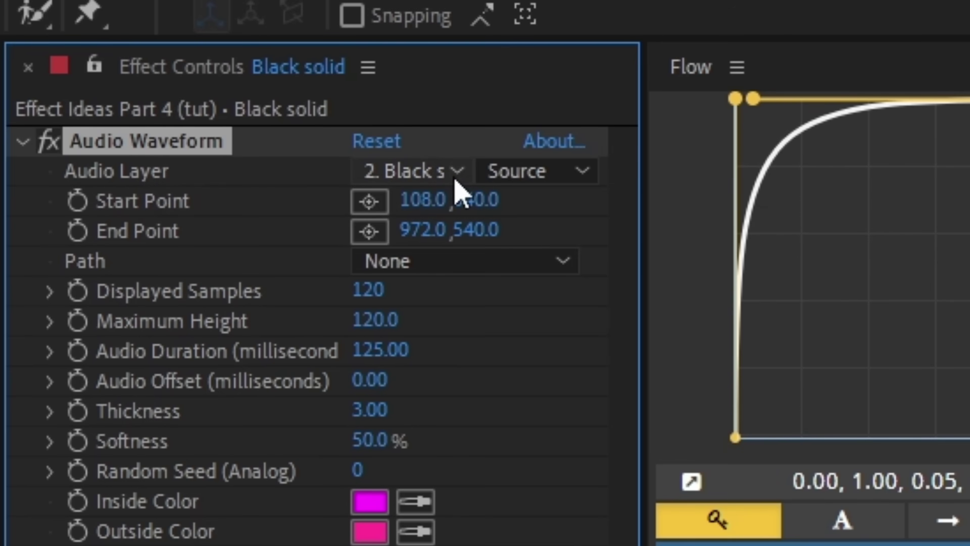
# - Set the Audio Waveform's Audio Layer to I_luv_u_wuan_REVERB.mp3 and raise its Maximum Height
pyautogui.click(236, 55)
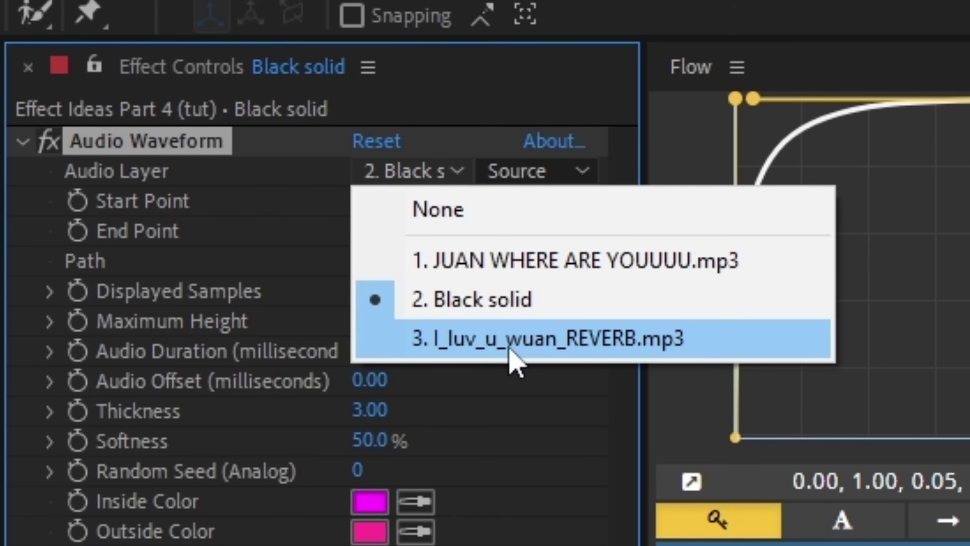
pyautogui.click(514, 340)
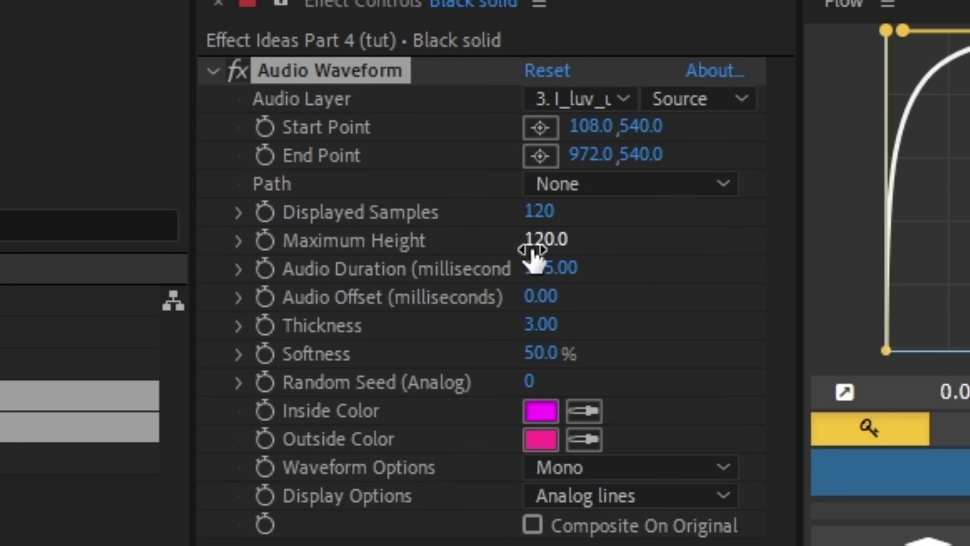
pyautogui.moveTo(532, 250); pyautogui.dragTo(596, 248)
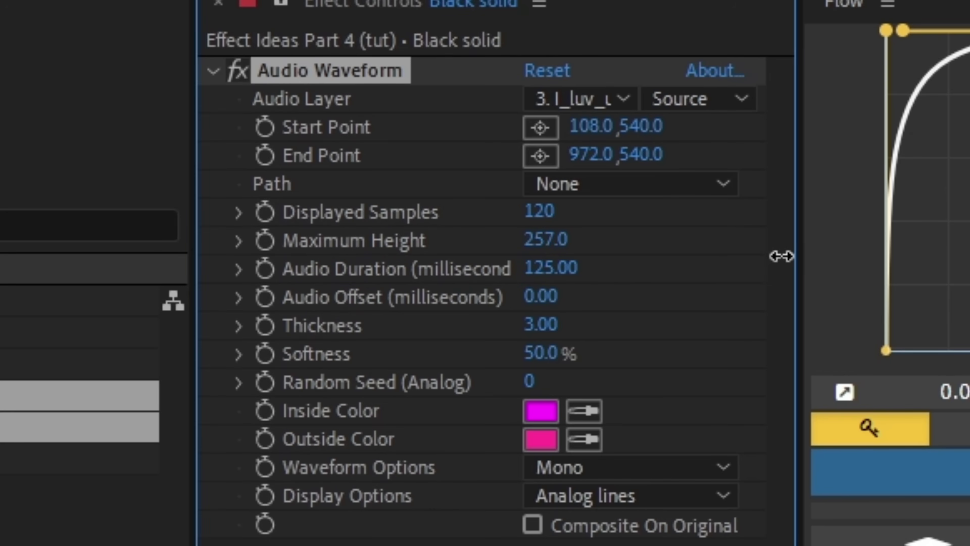
pyautogui.moveTo(827, 256); pyautogui.dragTo(969, 545)
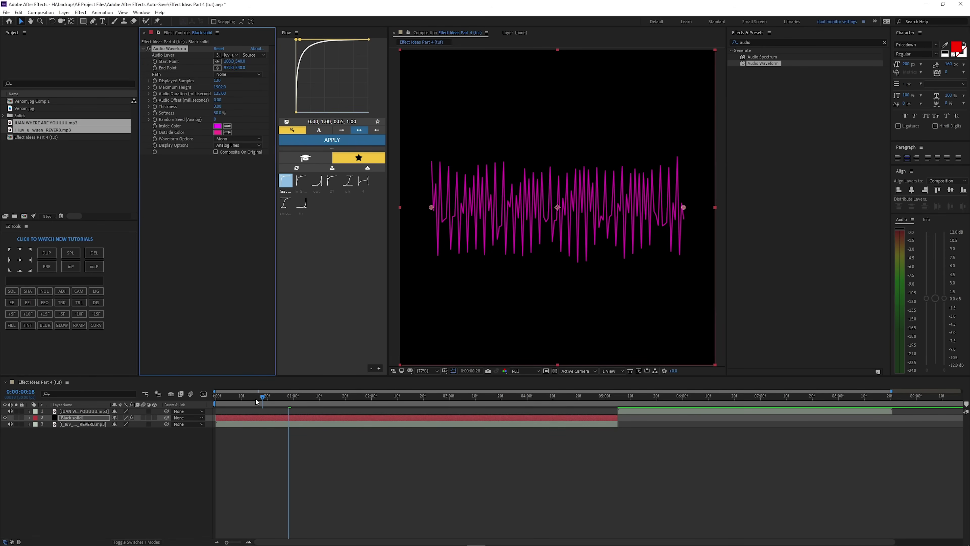
# - Preview the waveform animation and set its Maximum Height to 2377 and Thickness to 19.30
pyautogui.press('space')
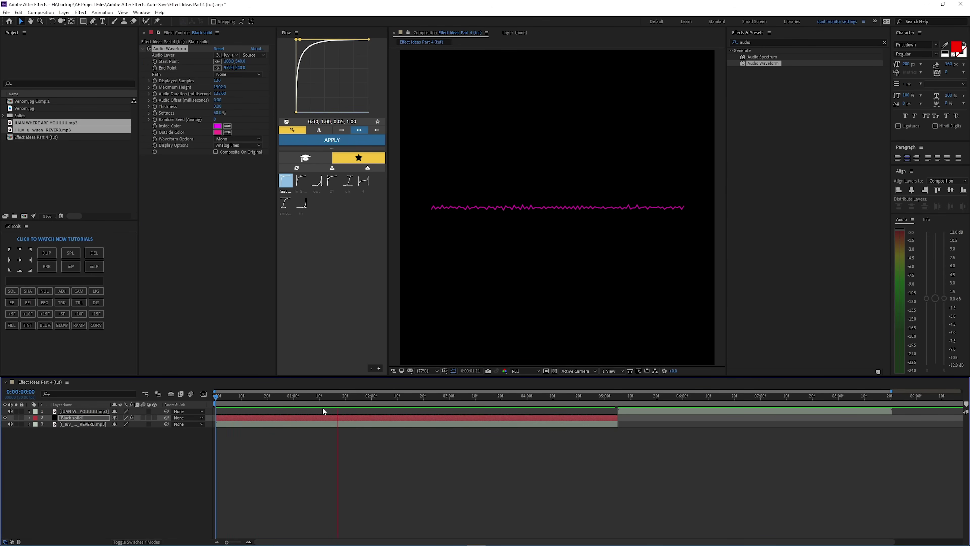
pyautogui.moveTo(322, 398); pyautogui.dragTo(285, 405)
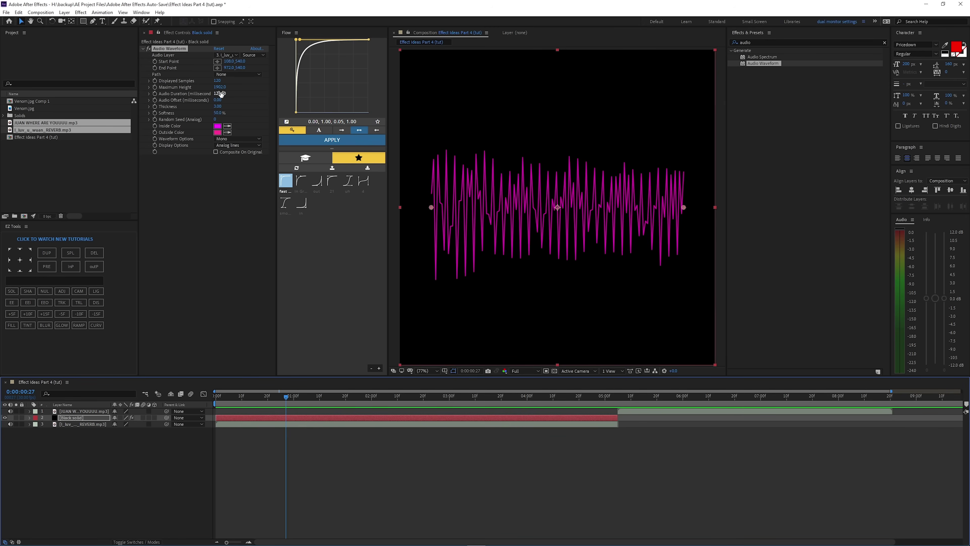
pyautogui.moveTo(222, 88); pyautogui.dragTo(203, 88)
pyautogui.moveTo(220, 86); pyautogui.dragTo(427, 455)
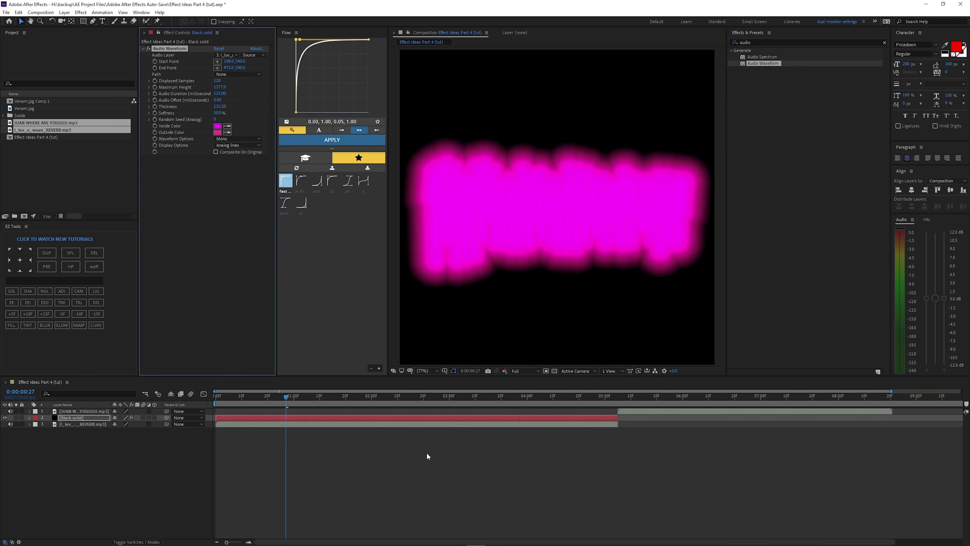
pyautogui.press('space')
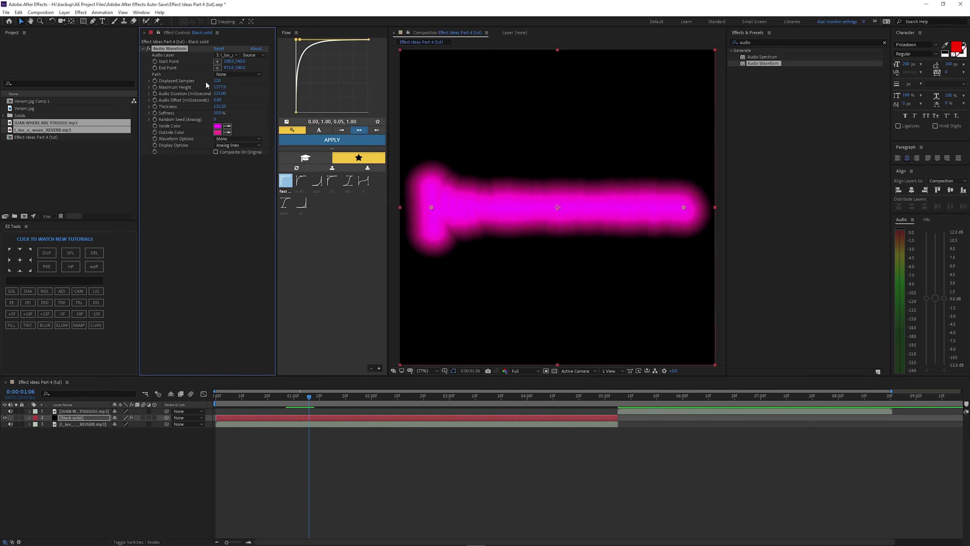
pyautogui.moveTo(218, 107); pyautogui.dragTo(510, 211)
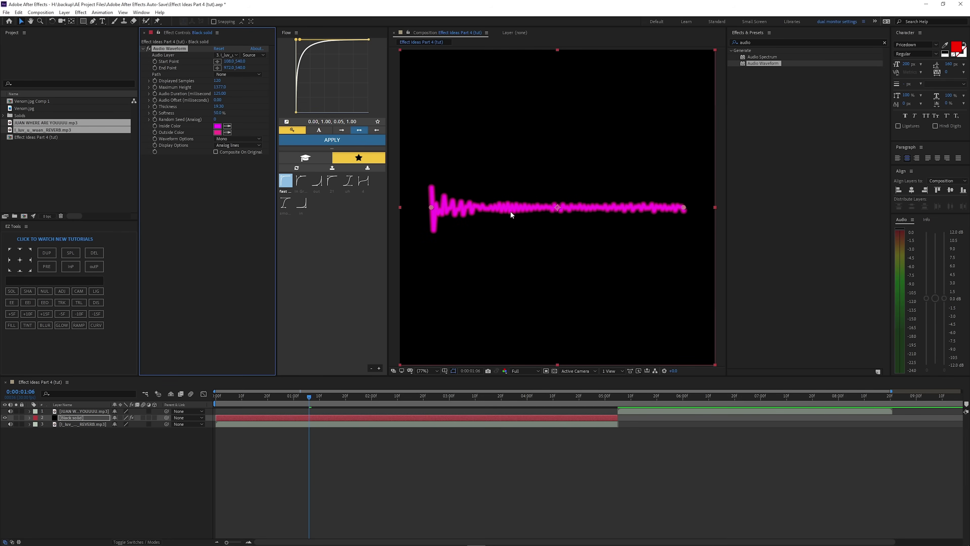
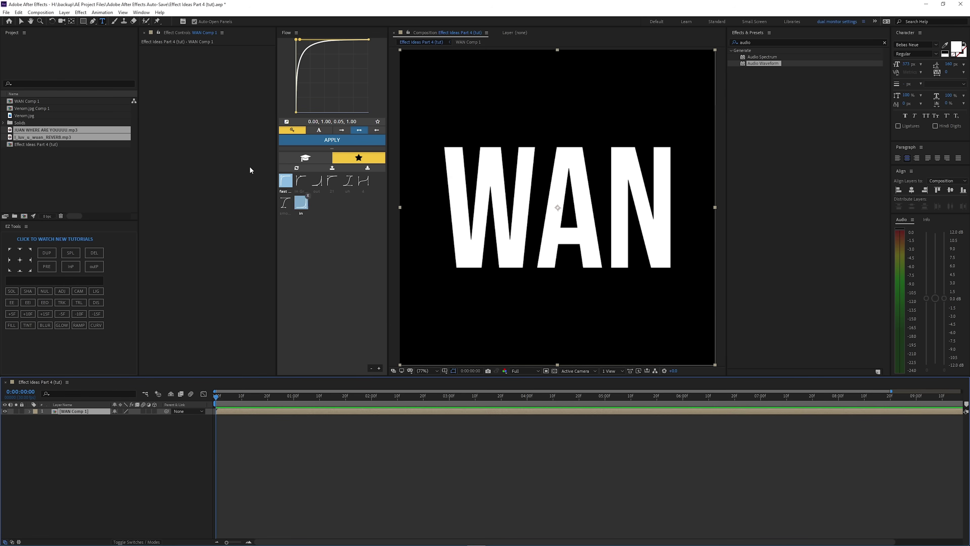
# - Auto-trace the WAN Comp 1 layer to generate masks around the text
pyautogui.click(64, 12)
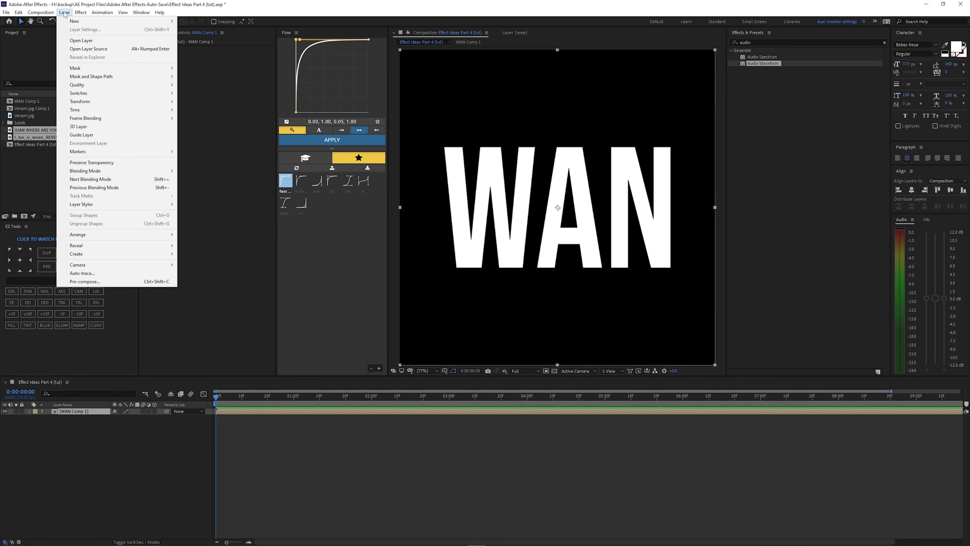
pyautogui.click(241, 410)
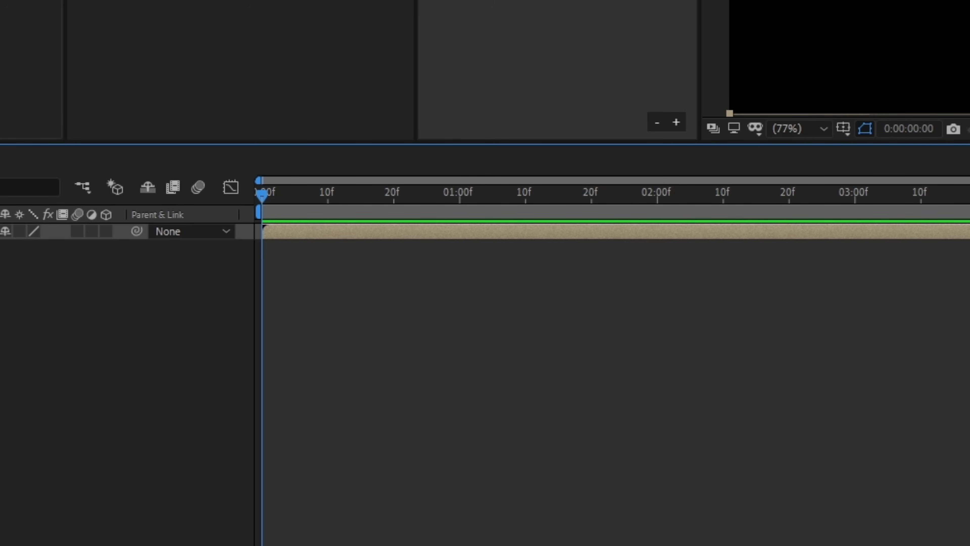
pyautogui.click(64, 12)
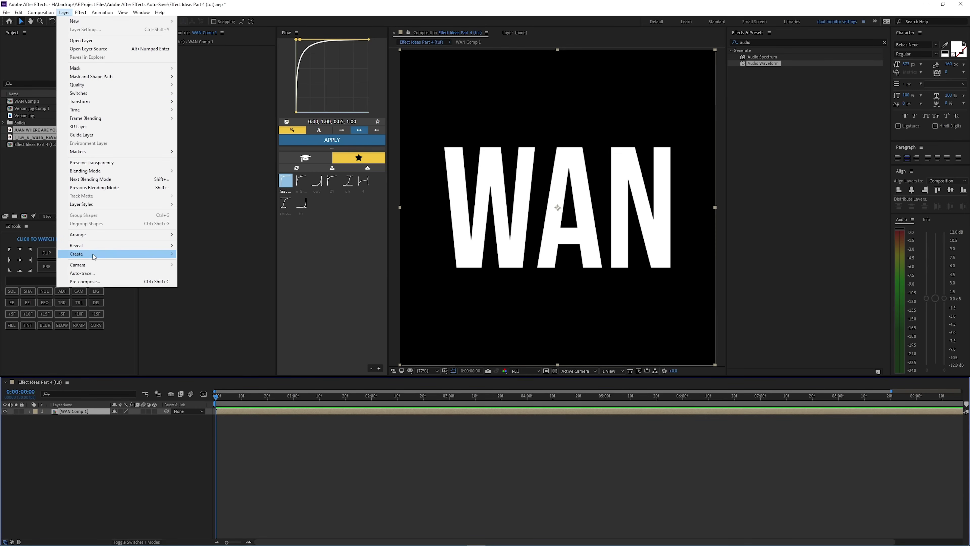
pyautogui.click(92, 274)
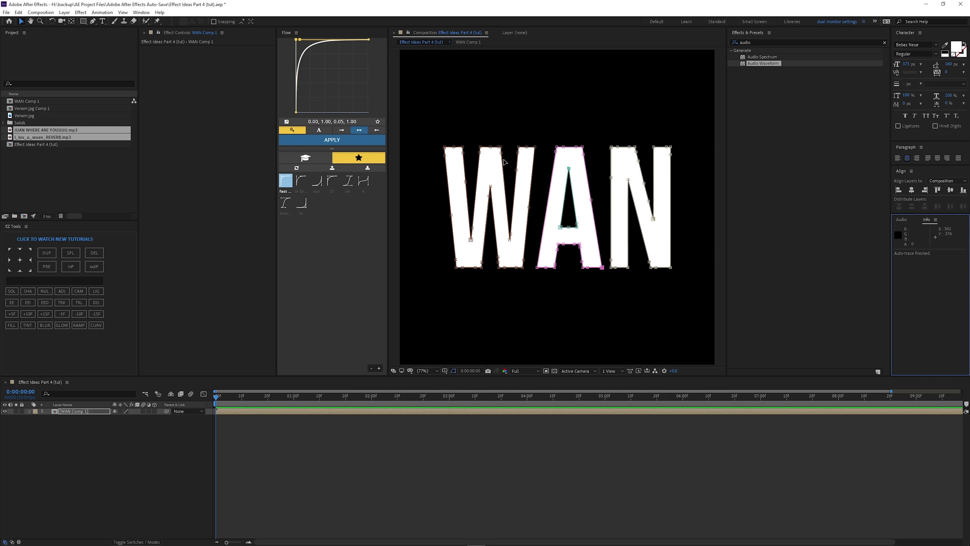
# - Examine the traced mask paths on the WAN Comp 1 layer, collapse them and reselect the layer
pyautogui.press('m')
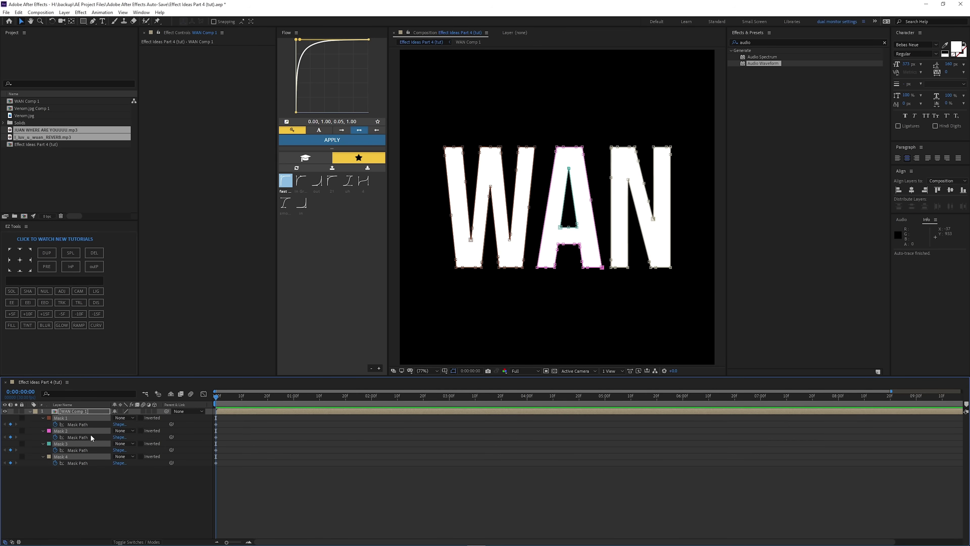
pyautogui.click(66, 483)
pyautogui.hotkey('ctrl', 'z')
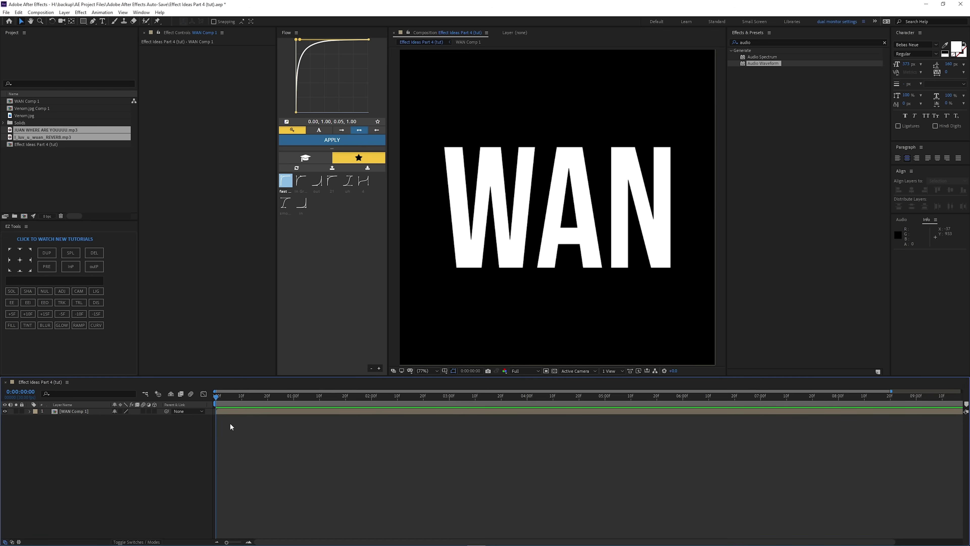
pyautogui.click(269, 412)
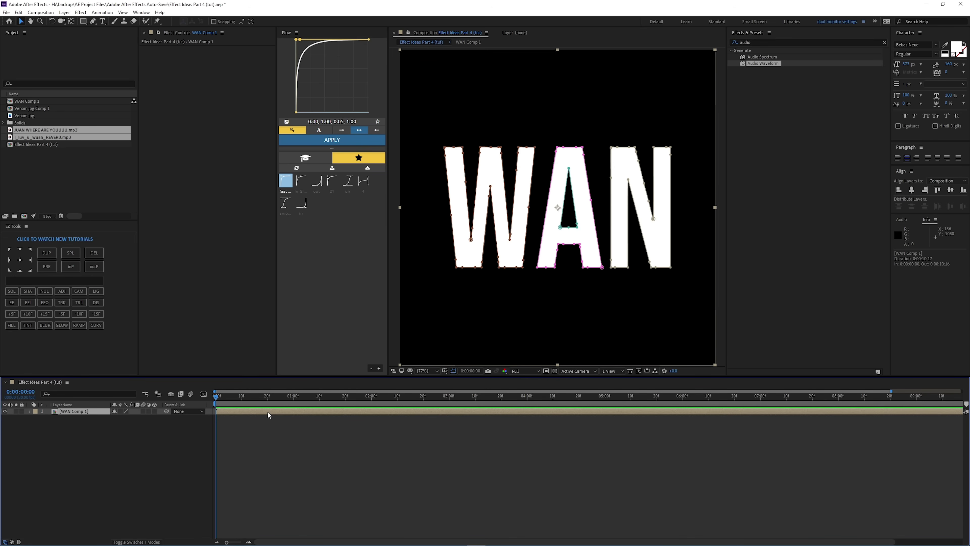
# - Find the Saber effect and apply it to the WAN Comp 1 layer
pyautogui.click(884, 43)
pyautogui.write('saber')
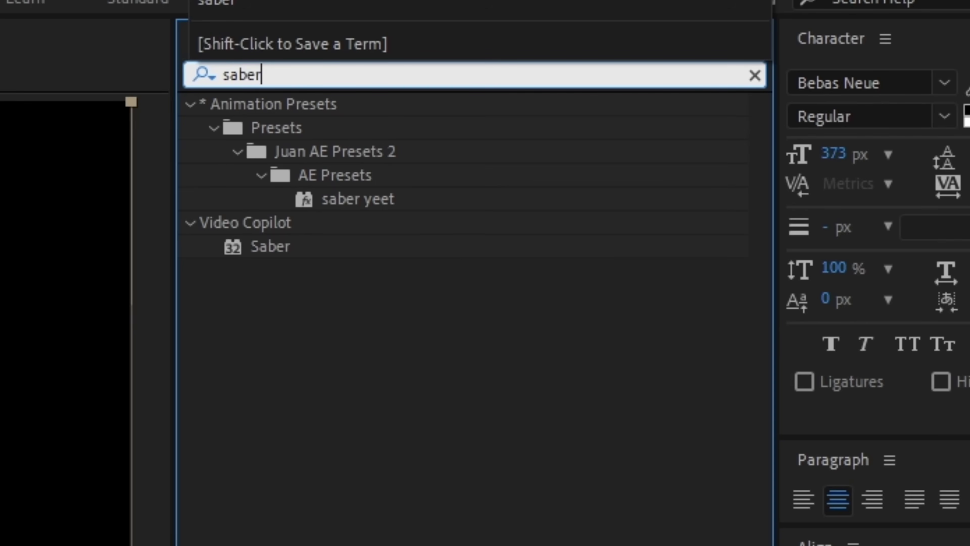
pyautogui.click(270, 251)
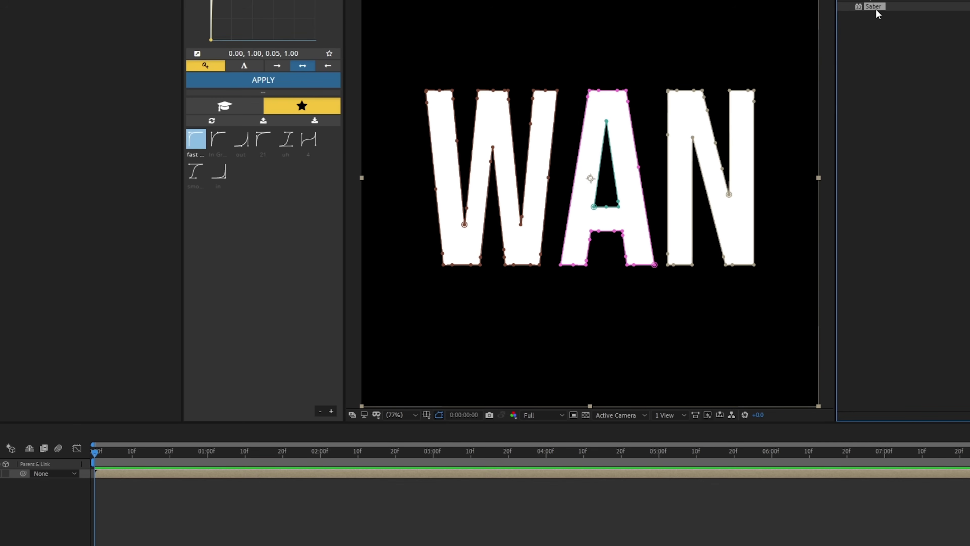
pyautogui.moveTo(754, 90); pyautogui.dragTo(761, 254)
pyautogui.moveTo(228, 413); pyautogui.dragTo(238, 416)
# - Set the Saber effect's Core Type to Layer Masks under Customize Core
pyautogui.click(149, 112)
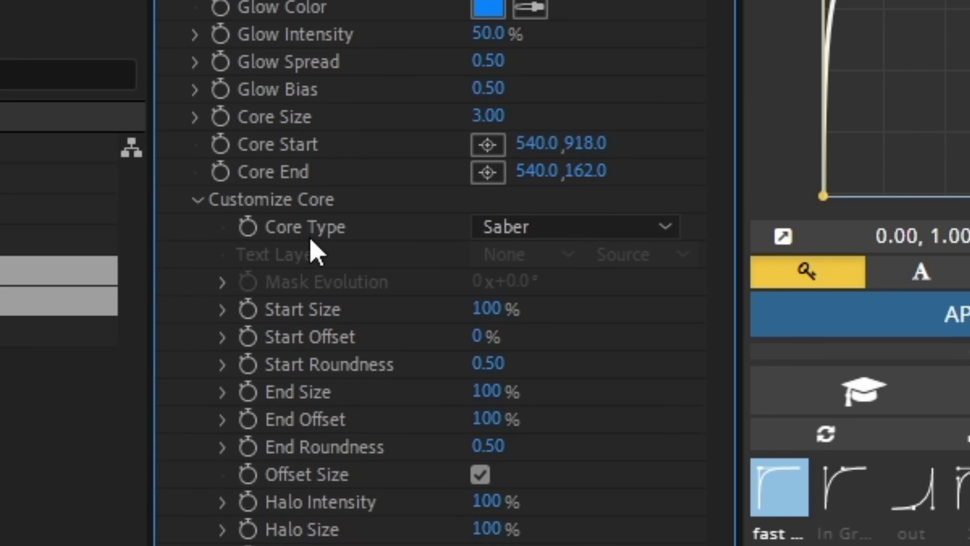
pyautogui.click(580, 231)
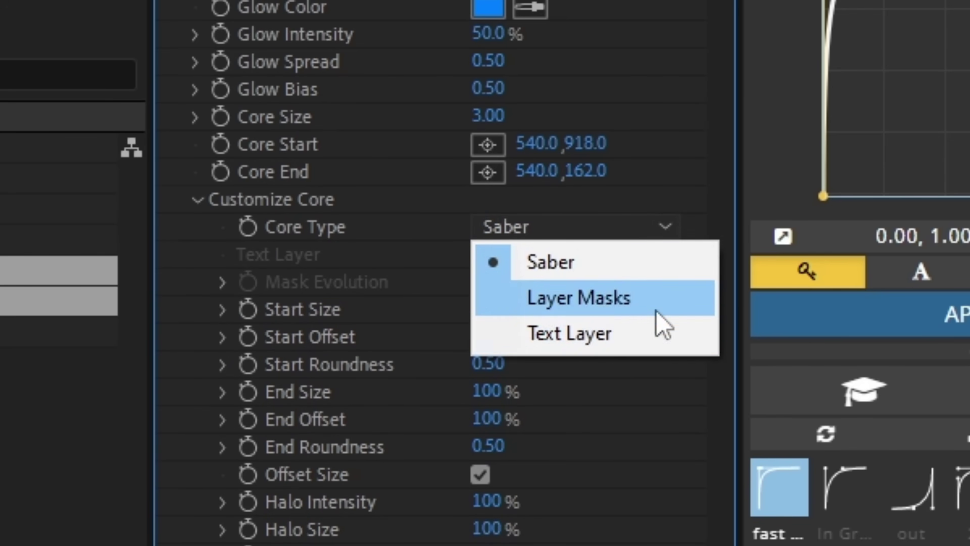
pyautogui.click(606, 300)
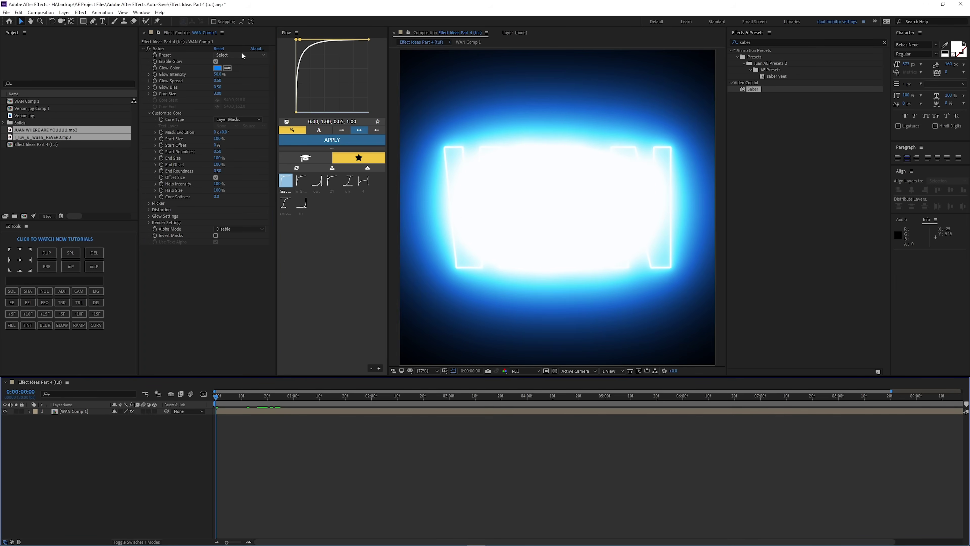
# - Choose the Windy preset for the Saber effect and preview the animation
pyautogui.click(235, 55)
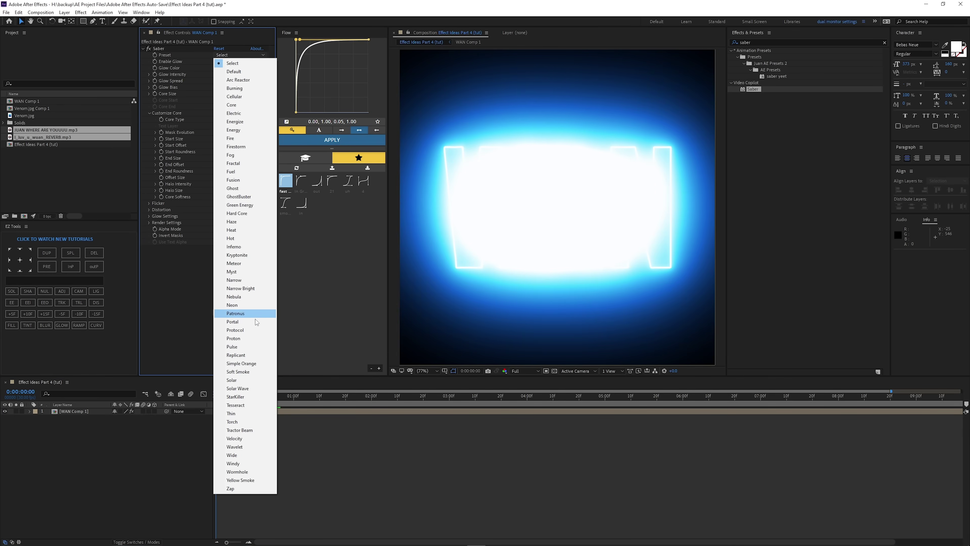
pyautogui.click(250, 464)
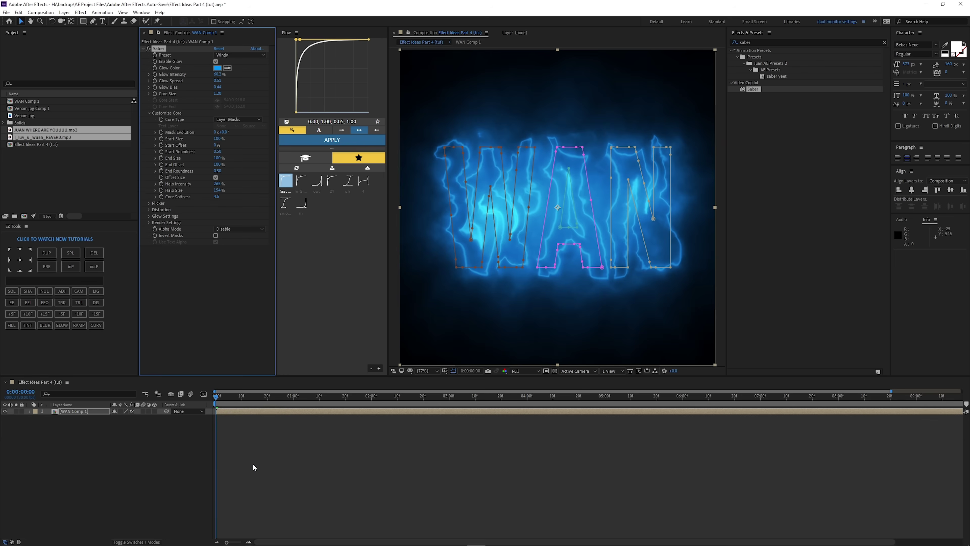
pyautogui.press('space')
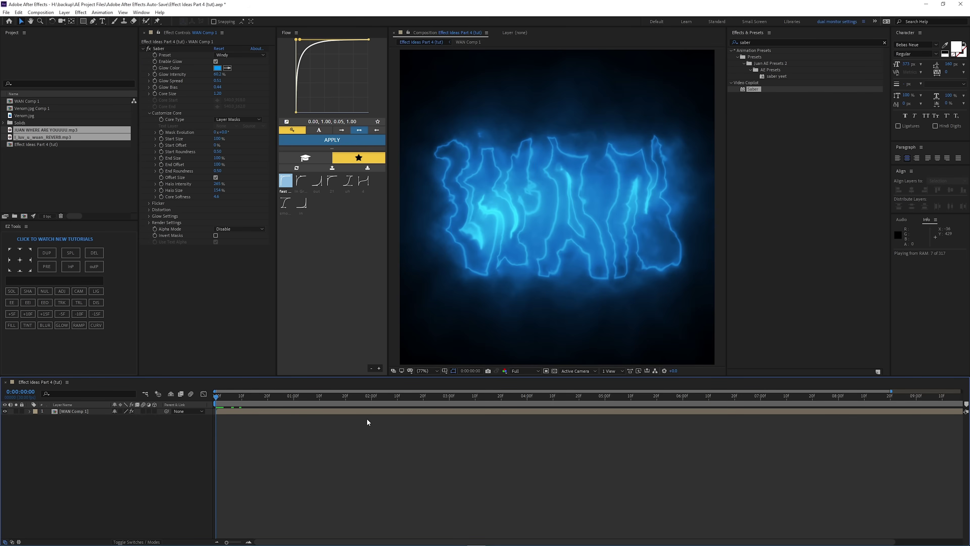
# - Switch the Saber preset to Protocol and preview the text outline from the start of the composition
pyautogui.click(234, 54)
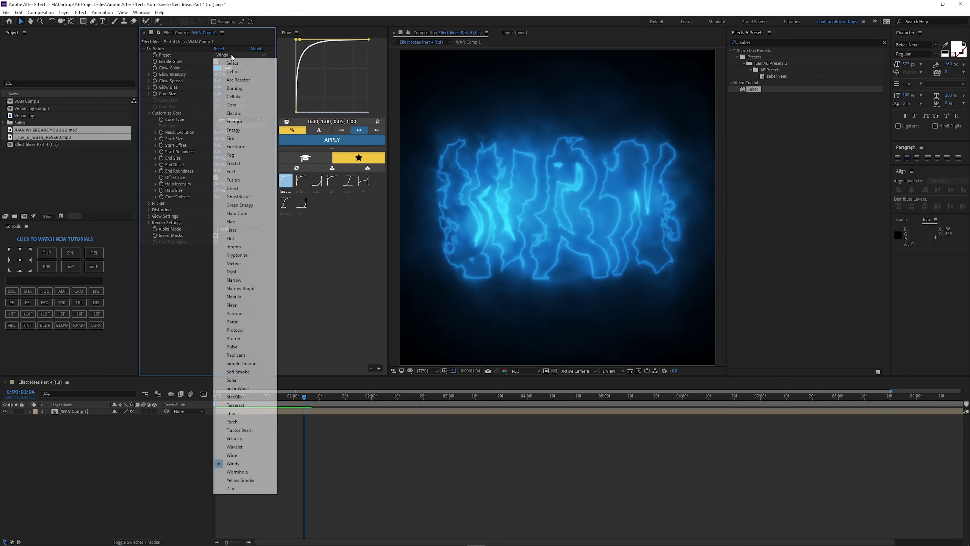
pyautogui.click(245, 331)
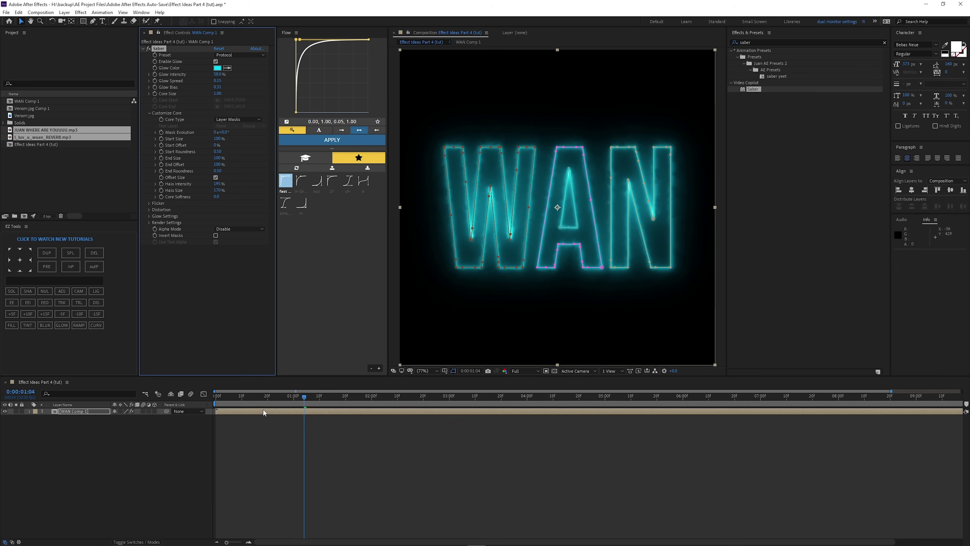
pyautogui.click(210, 412)
pyautogui.press('Home')
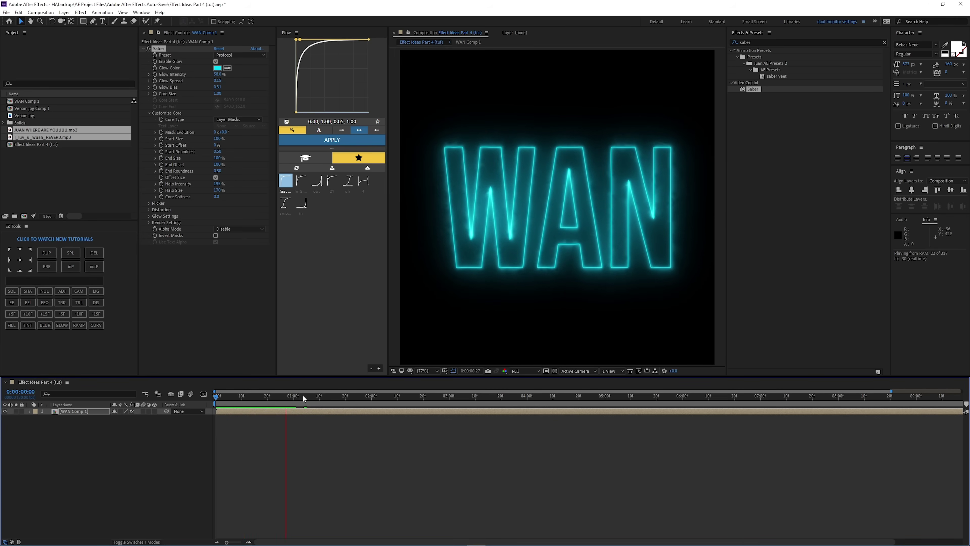
# - Change the Saber preset to Fusion and play the animation from the first frame
pyautogui.click(245, 55)
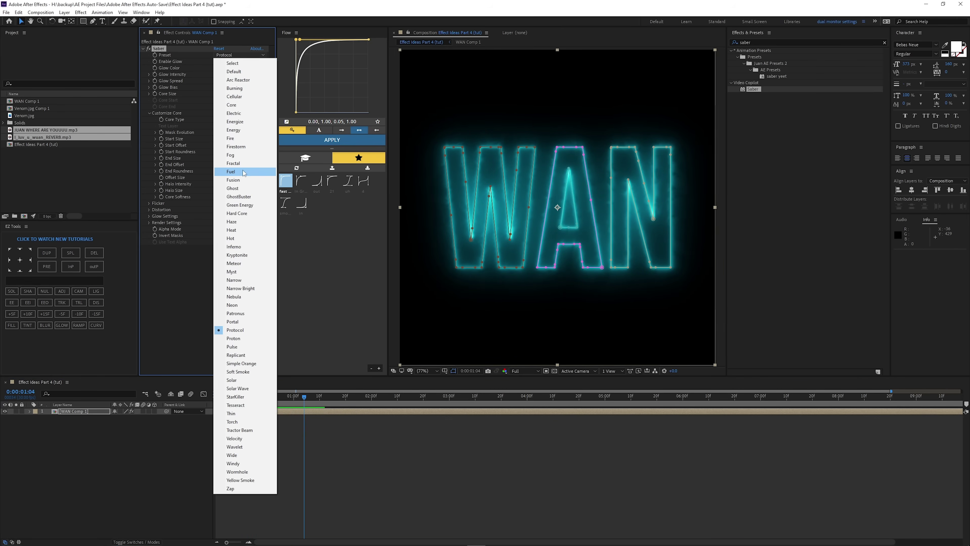
pyautogui.click(243, 180)
pyautogui.click(262, 438)
pyautogui.press('Home')
pyautogui.press('space')
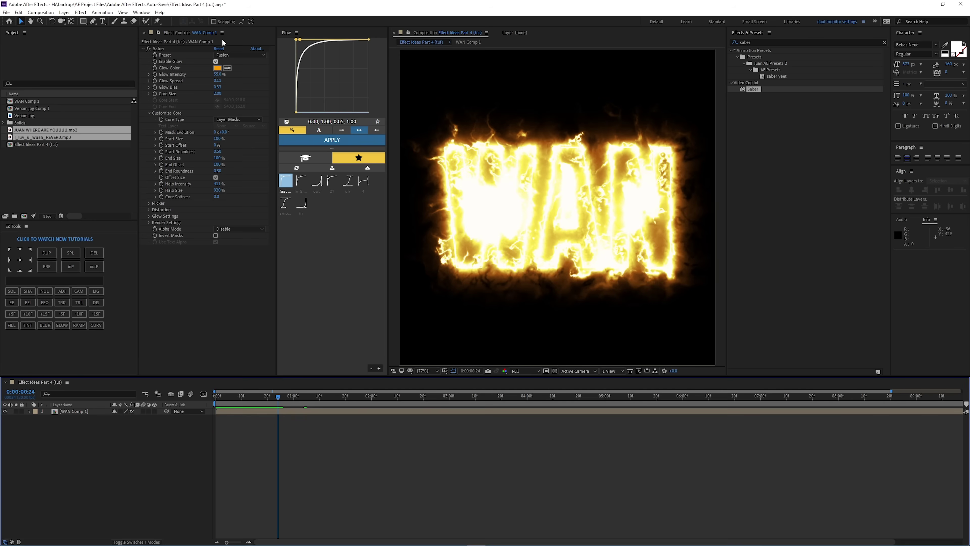
# - Apply the Fire preset to the Saber effect and preview the burning text from the start
pyautogui.click(245, 55)
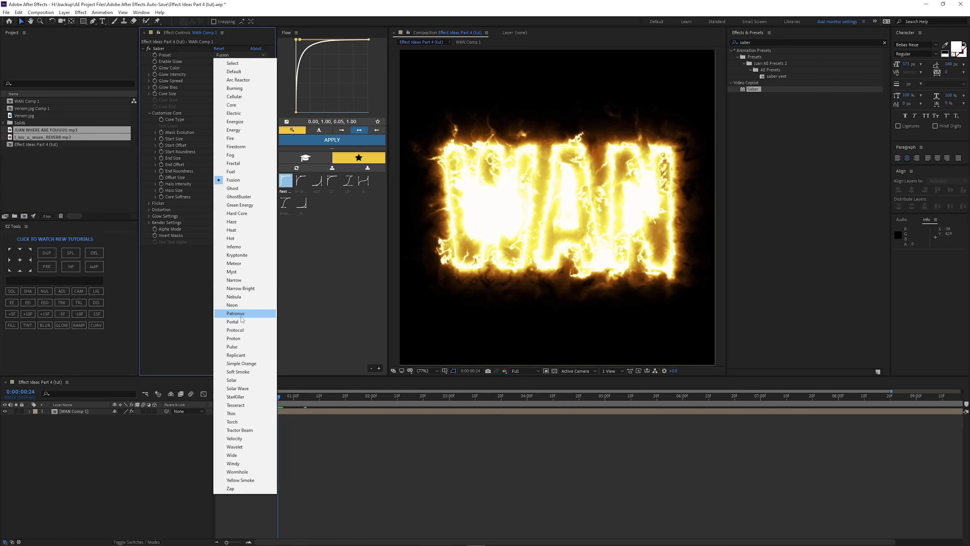
pyautogui.click(230, 138)
pyautogui.click(273, 418)
pyautogui.press('Home')
pyautogui.press('space')
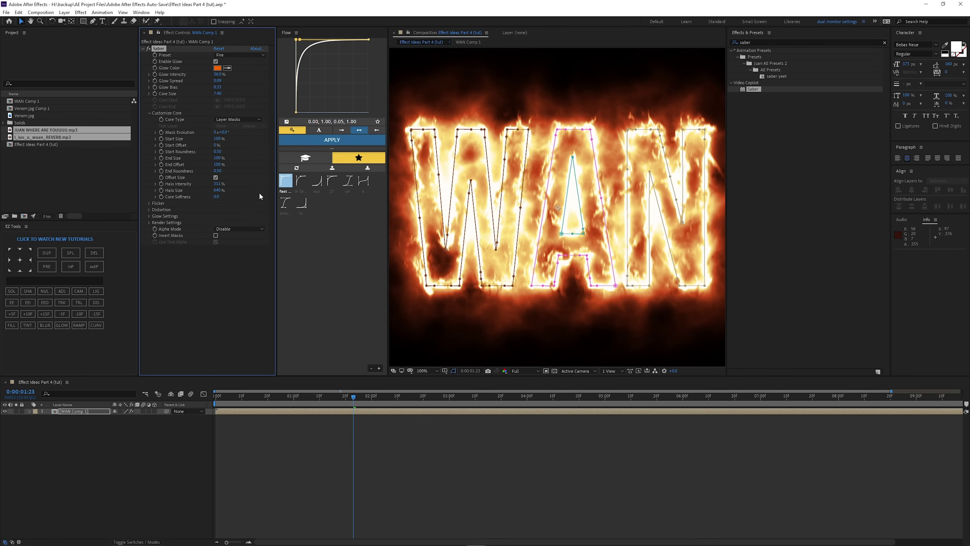
# - Try a Saber Core Size of 22.30 on the burning outline and undo the change
pyautogui.click(394, 433)
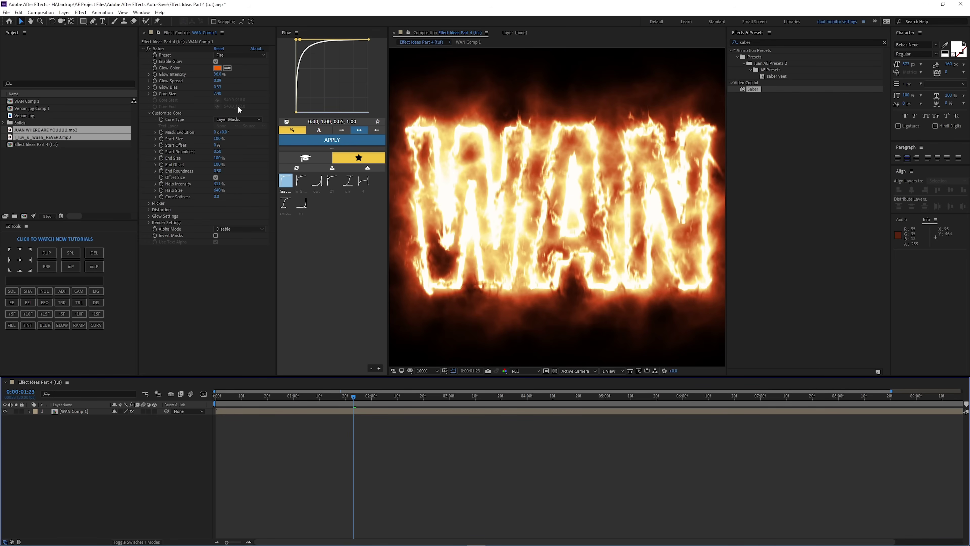
pyautogui.moveTo(217, 93); pyautogui.dragTo(275, 97)
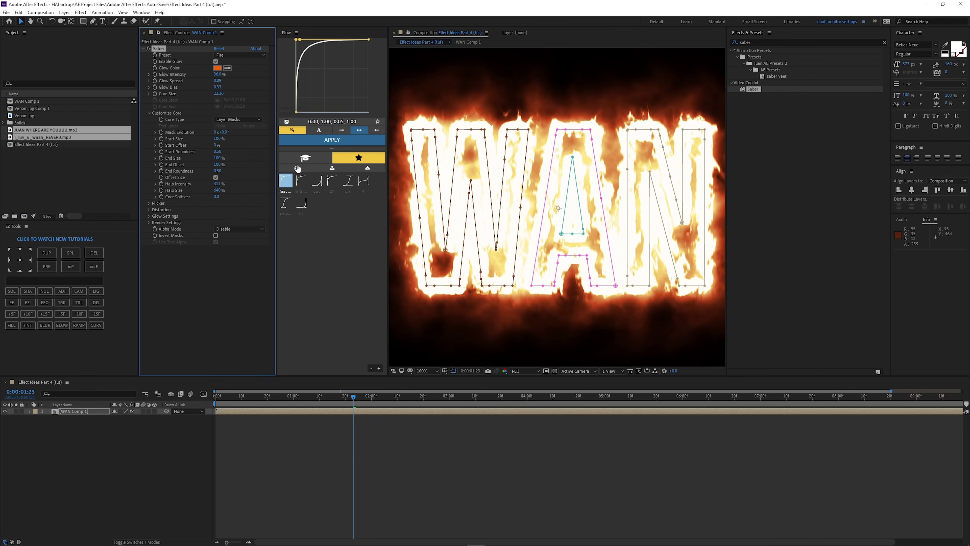
pyautogui.hotkey('ctrl', 'z')
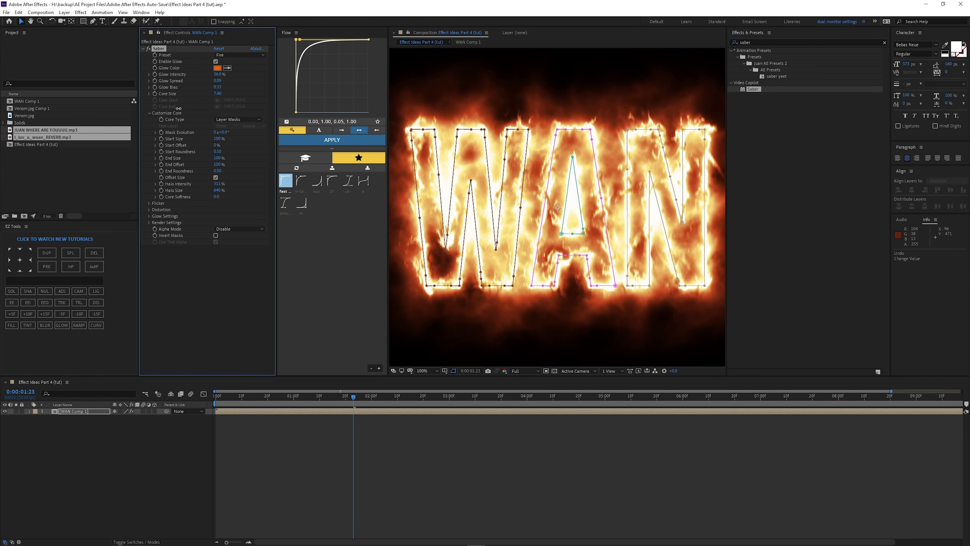
# - Lower the Saber Core Size to 1.40 and check the thinner burning outline at another frame
pyautogui.click(400, 468)
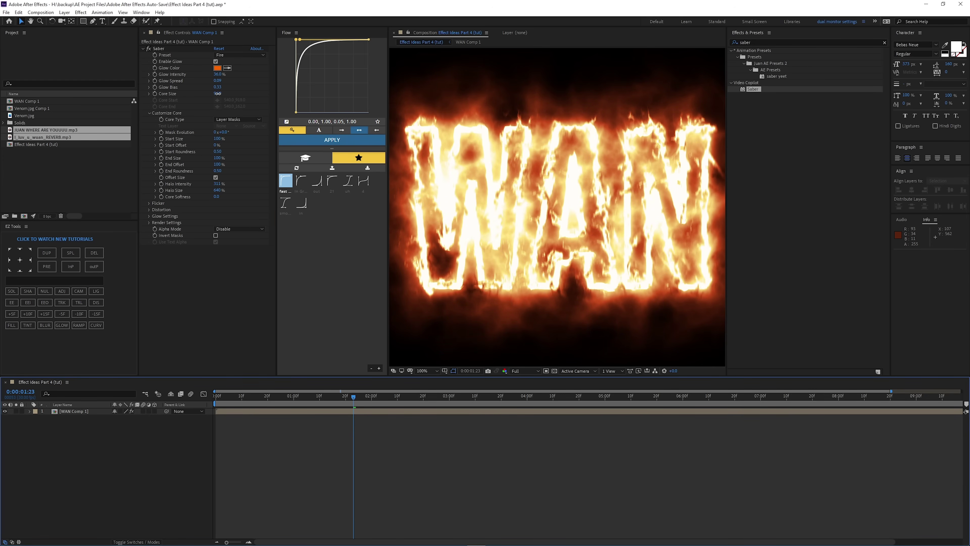
pyautogui.moveTo(218, 93); pyautogui.dragTo(187, 97)
pyautogui.click(385, 437)
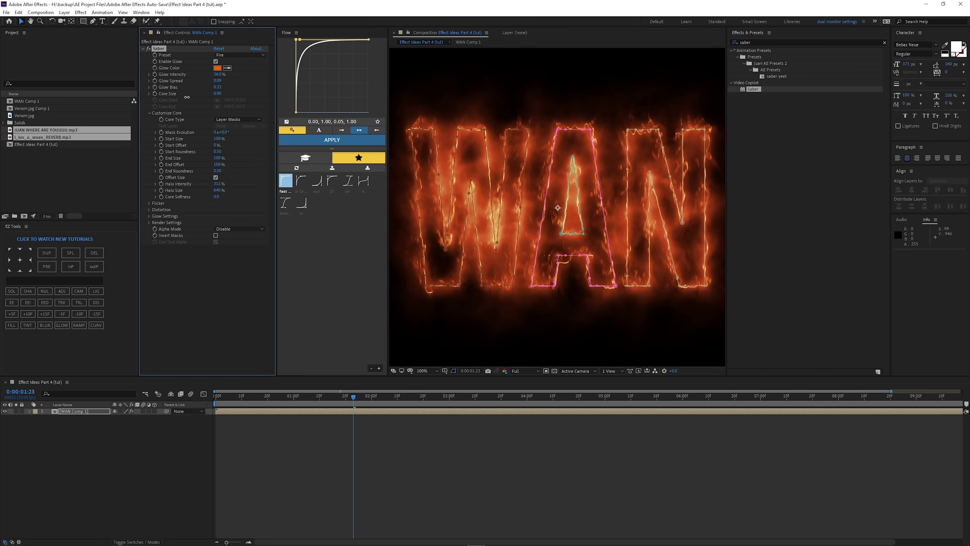
pyautogui.click(332, 481)
pyautogui.moveTo(354, 416); pyautogui.dragTo(379, 417)
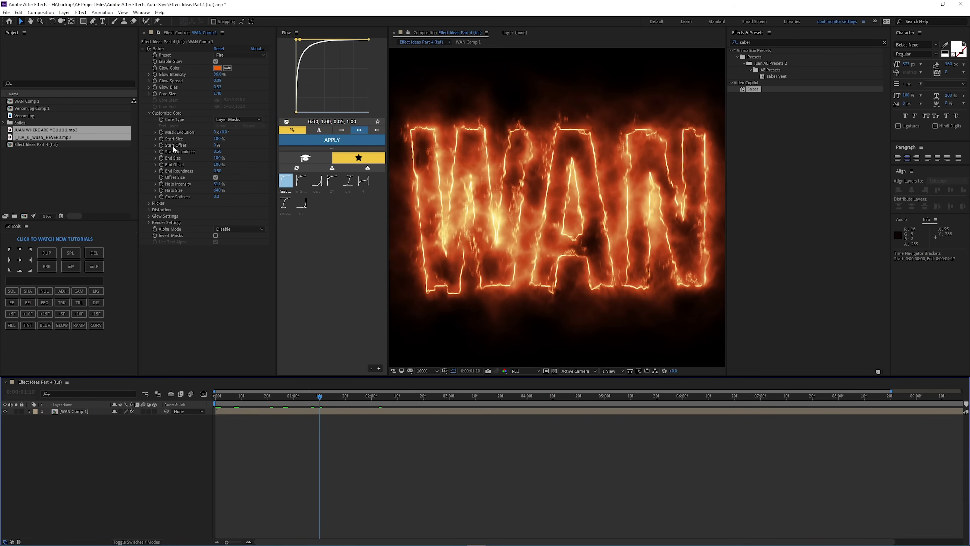
# - Try lowering Saber's Start Size and setting its End Size to 0%, undoing each change
pyautogui.moveTo(217, 138); pyautogui.dragTo(98, 151)
pyautogui.hotkey('ctrl', 'z')
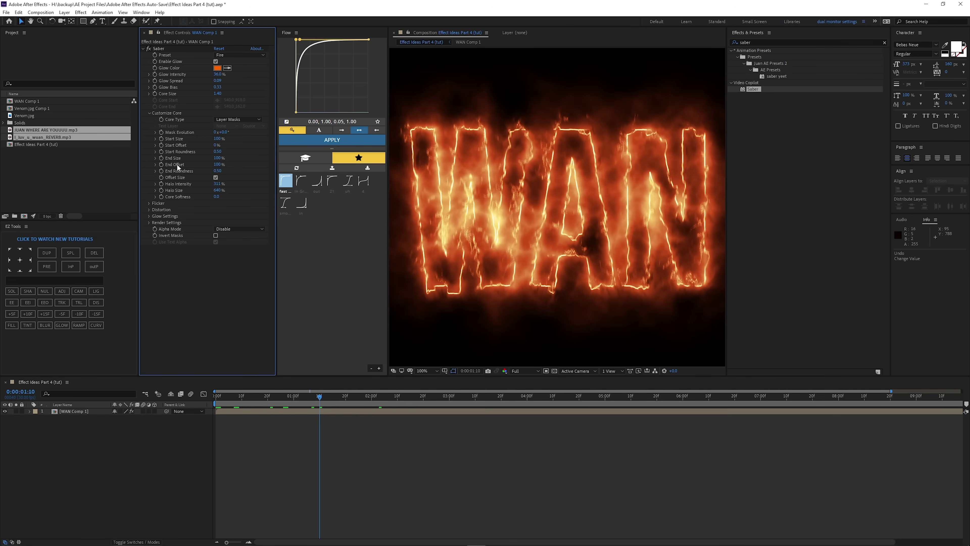
pyautogui.moveTo(219, 158); pyautogui.dragTo(104, 163)
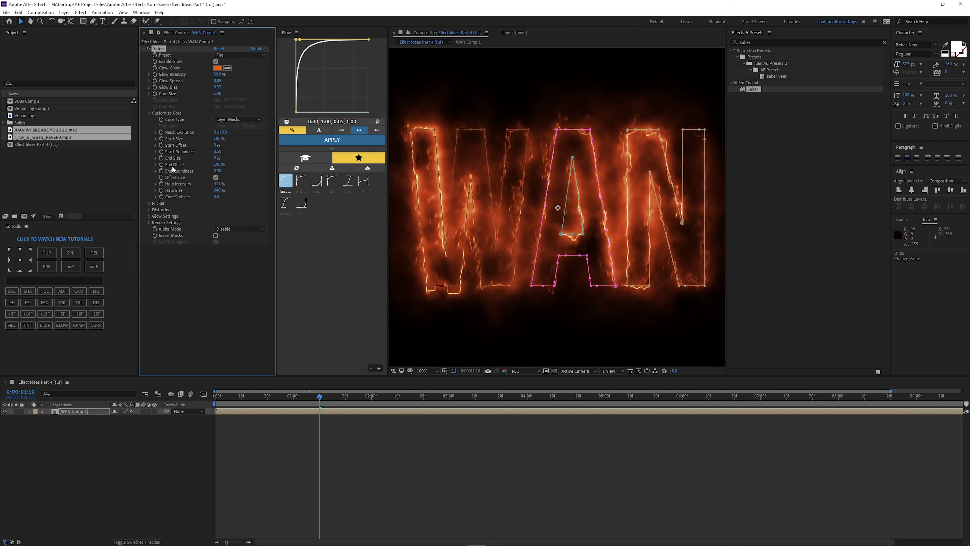
pyautogui.hotkey('ctrl', 'z')
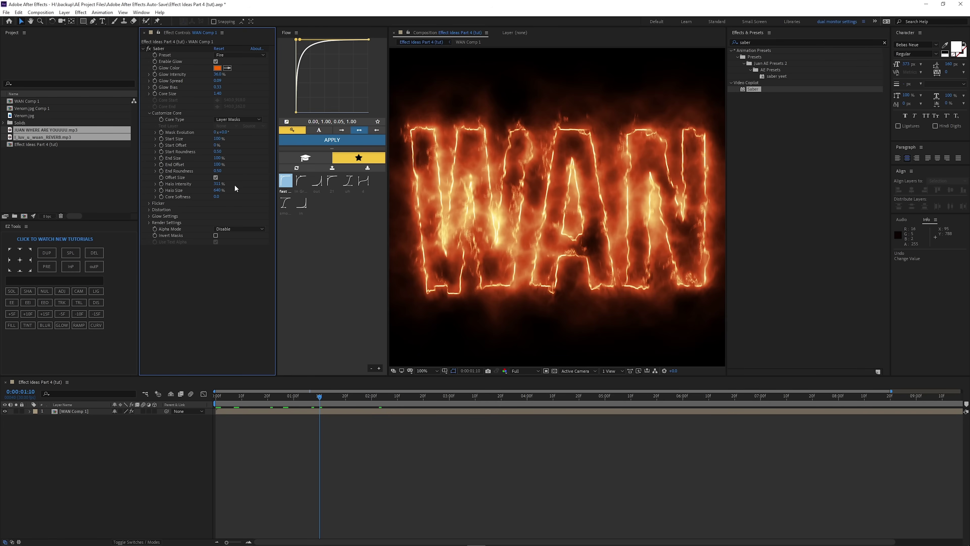
# - Return to the first frame and delete the Saber effect from the WAN Comp 1 layer
pyautogui.press('Home')
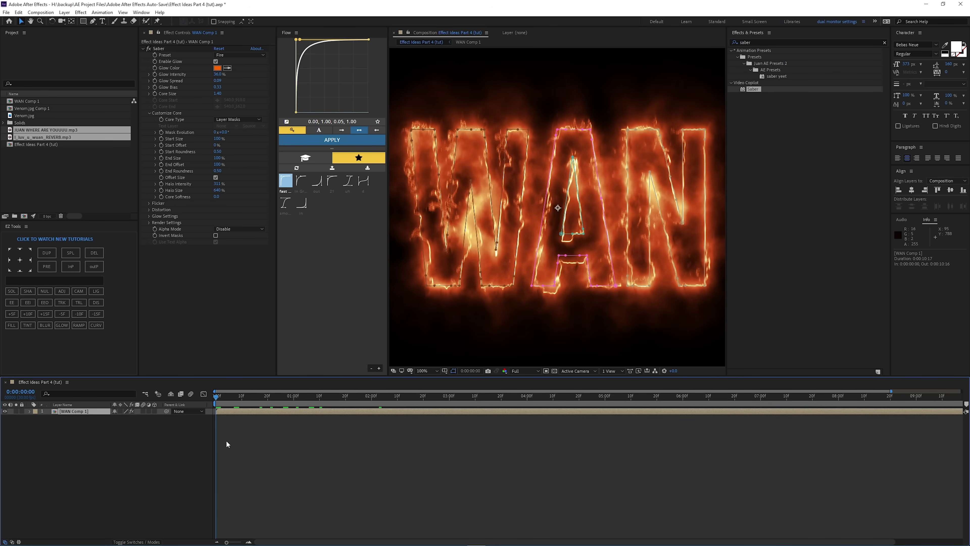
pyautogui.click(250, 427)
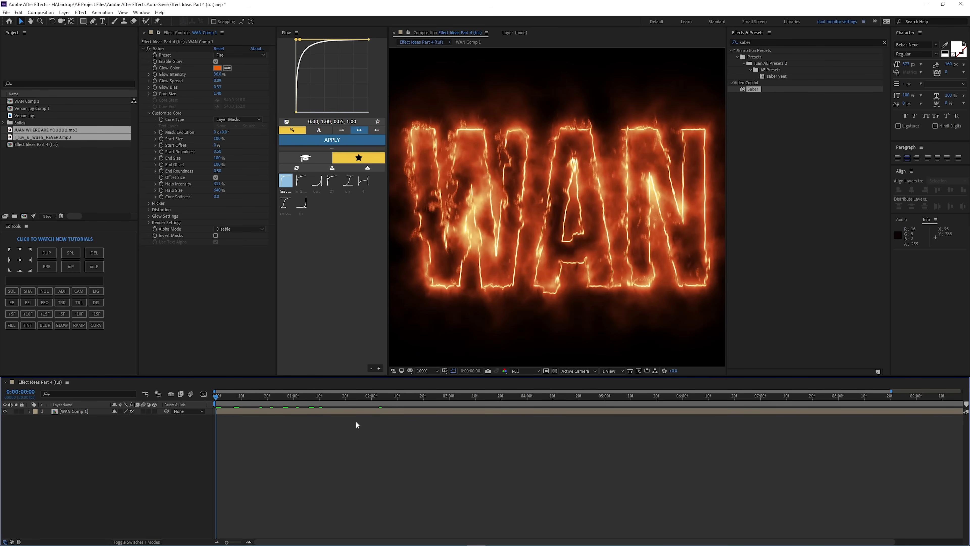
pyautogui.click(161, 49)
pyautogui.press('Delete')
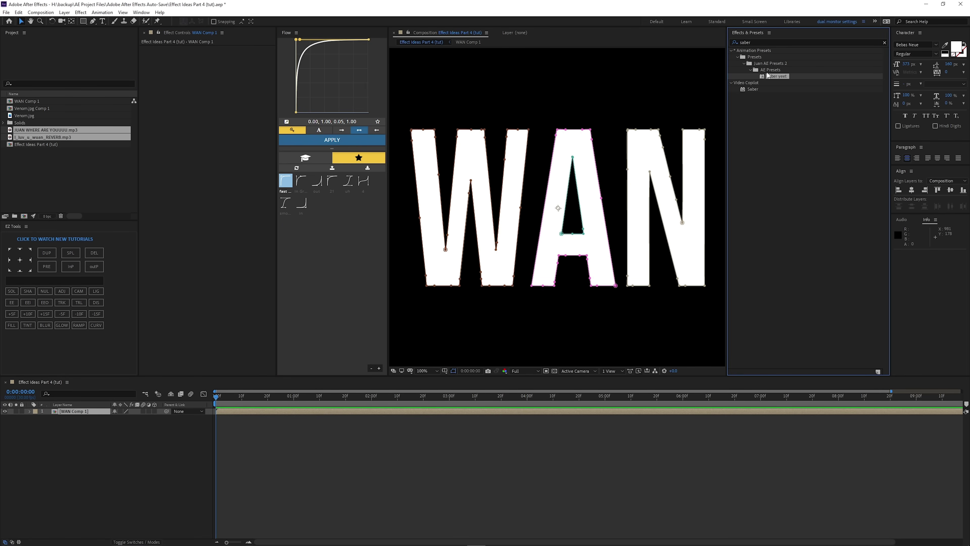
# - Apply the saber yeet animation preset to the WAN Comp 1 layer and preview it
pyautogui.moveTo(240, 414); pyautogui.dragTo(257, 395)
pyautogui.press('space')
# - Set the Saber preset to Fire, reveal the layer's offset keyframes and preview the animation
pyautogui.click(236, 54)
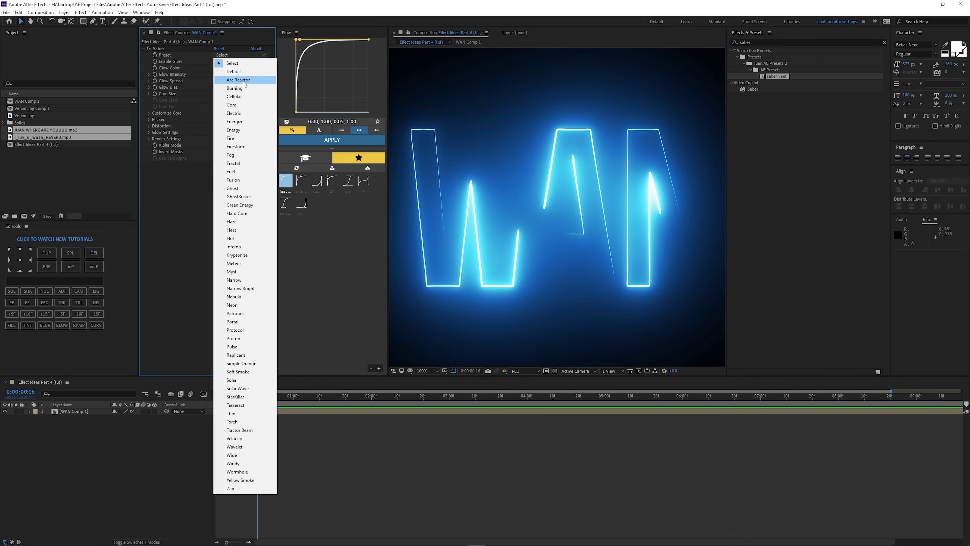
pyautogui.click(229, 76)
pyautogui.press('u')
pyautogui.press('space')
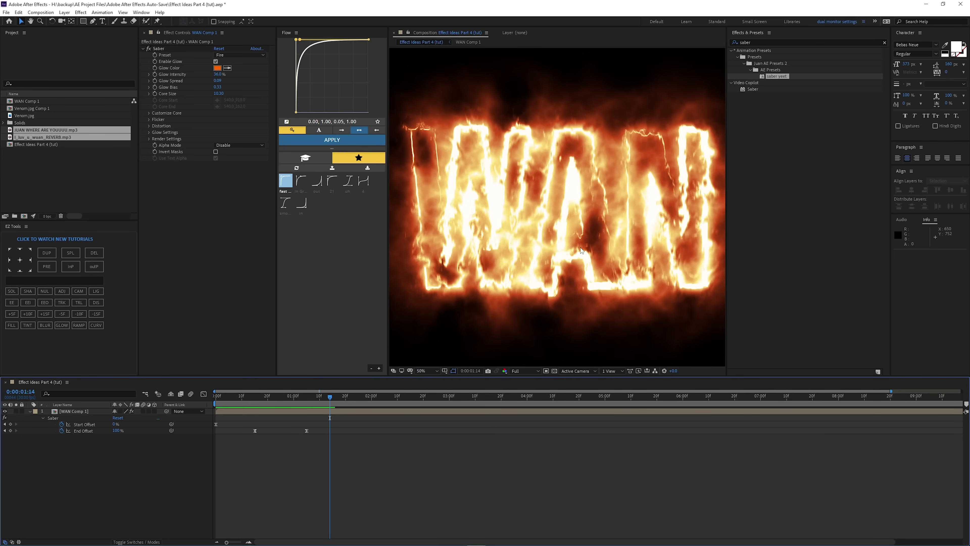
# - Find the Hue/Saturation effect and add it to the WAN Comp 1 layer
pyautogui.click(581, 251)
pyautogui.doubleClick(754, 42)
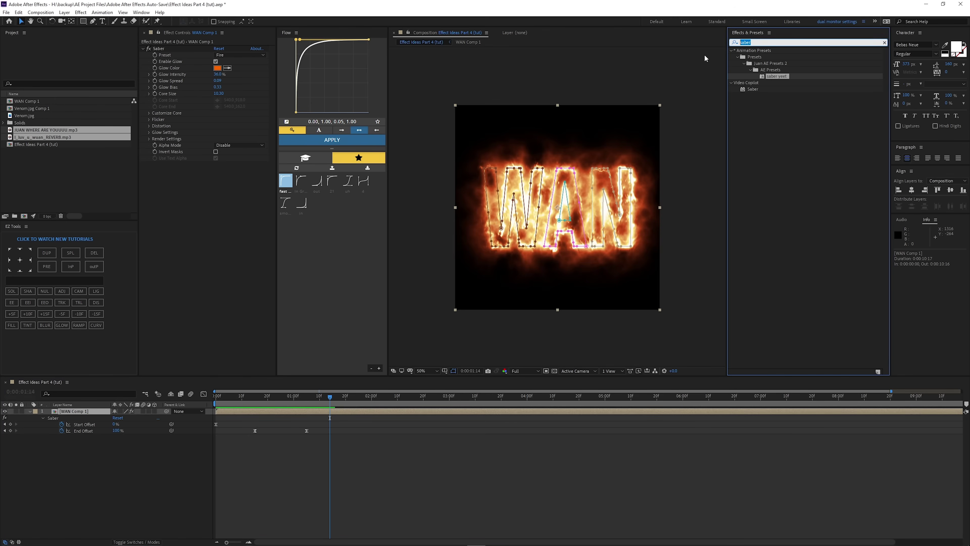
pyautogui.write('hue')
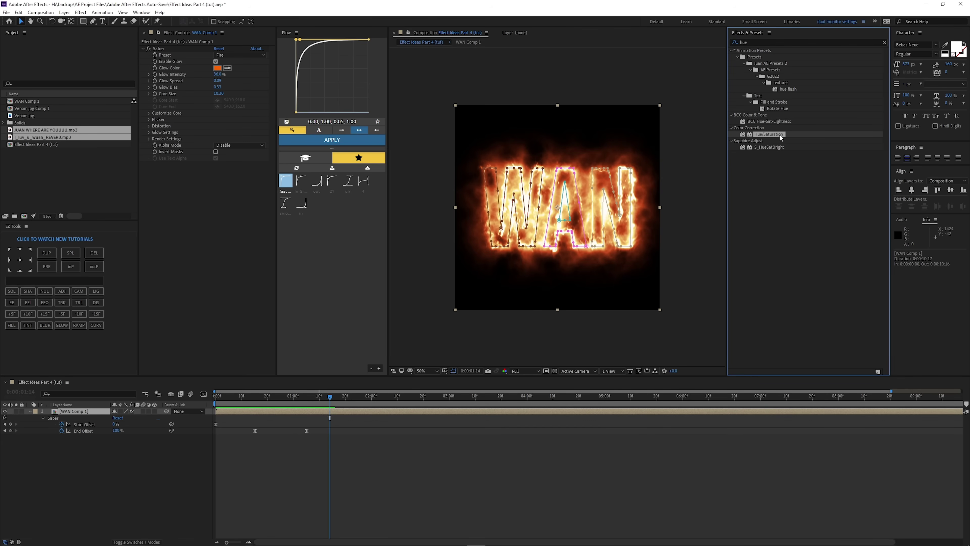
pyautogui.moveTo(414, 361); pyautogui.dragTo(336, 416)
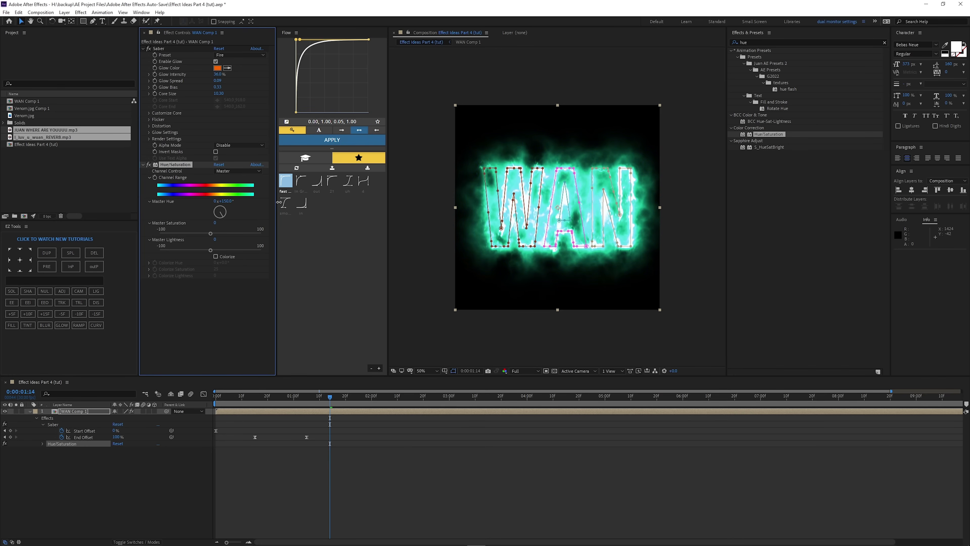
# - Shift the Master Hue to turn the flames blue-violet, then deselect the layer and scrub through the animation
pyautogui.moveTo(222, 201); pyautogui.dragTo(229, 201)
pyautogui.hotkey('ctrl', 'shift', 'a')
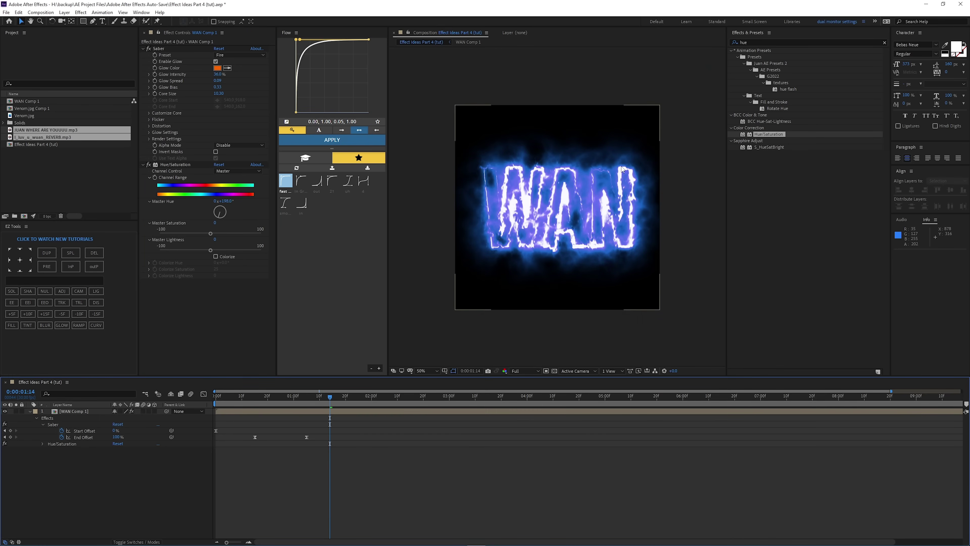
pyautogui.press('/')
pyautogui.moveTo(345, 400); pyautogui.dragTo(397, 399)
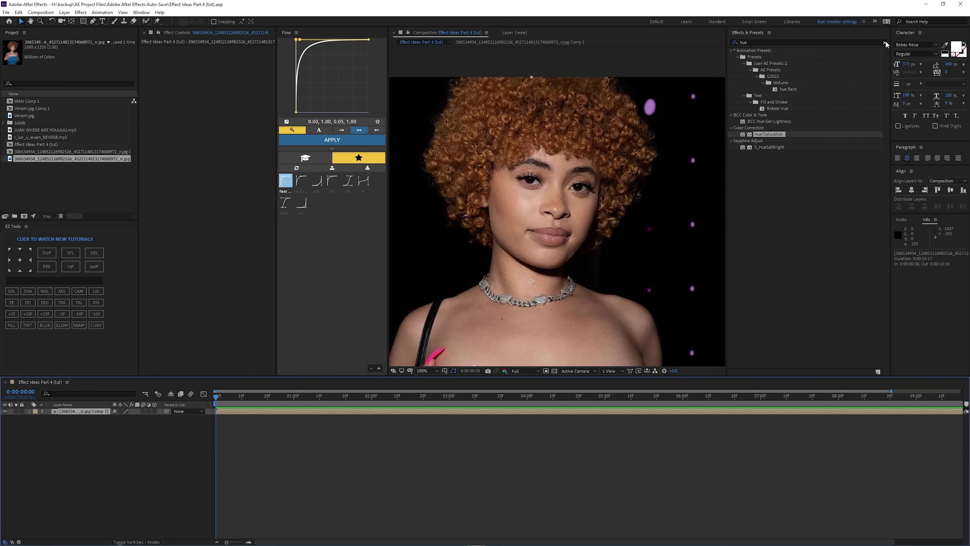
# - Find the CC Smear effect and apply it to the portrait comp layer
pyautogui.click(885, 44)
pyautogui.write('cc smear')
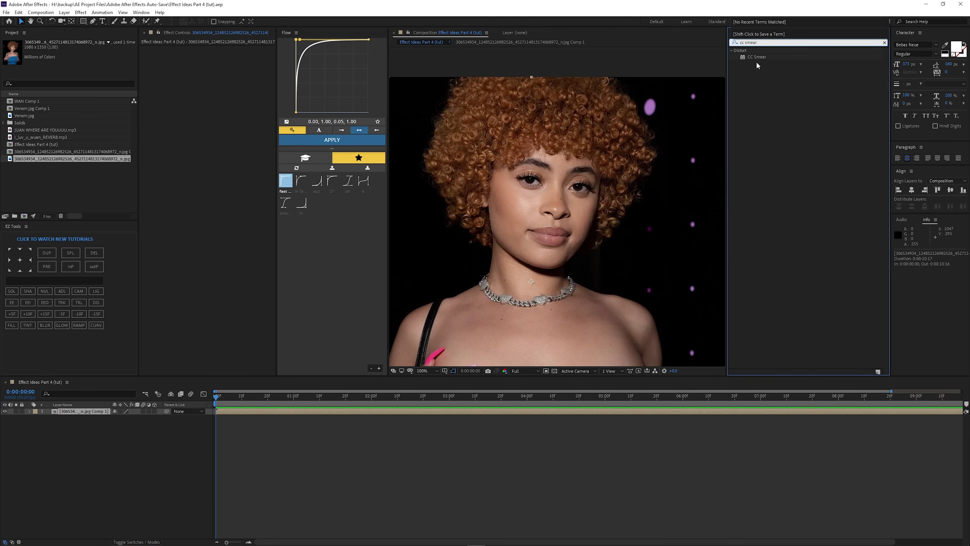
pyautogui.moveTo(758, 58)
pyautogui.mouseDown()
pyautogui.moveTo(766, 59)
pyautogui.moveTo(689, 93)
pyautogui.moveTo(241, 415)
pyautogui.mouseUp()
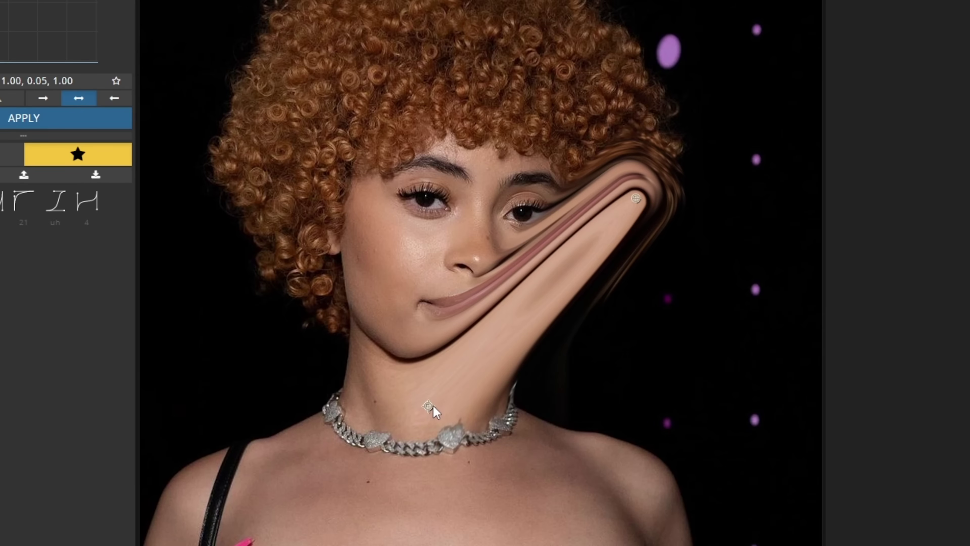
# - Place CC Smear's From point on the subject's right eye and its To point near the jaw on the same side
pyautogui.moveTo(434, 406)
pyautogui.mouseDown()
pyautogui.moveTo(414, 316)
pyautogui.moveTo(460, 290)
pyautogui.moveTo(510, 197)
pyautogui.moveTo(445, 202)
pyautogui.mouseUp()
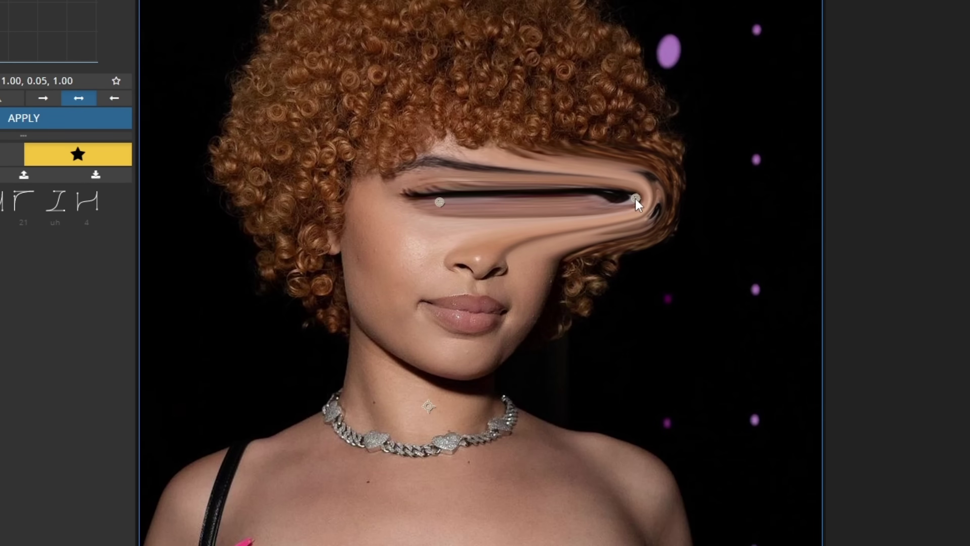
pyautogui.moveTo(637, 205)
pyautogui.mouseDown()
pyautogui.moveTo(372, 351)
pyautogui.moveTo(402, 376)
pyautogui.mouseUp()
pyautogui.moveTo(441, 207)
pyautogui.mouseDown()
pyautogui.moveTo(427, 232)
pyautogui.moveTo(418, 217)
pyautogui.moveTo(425, 224)
pyautogui.mouseUp()
pyautogui.scroll(3, 453, 335)
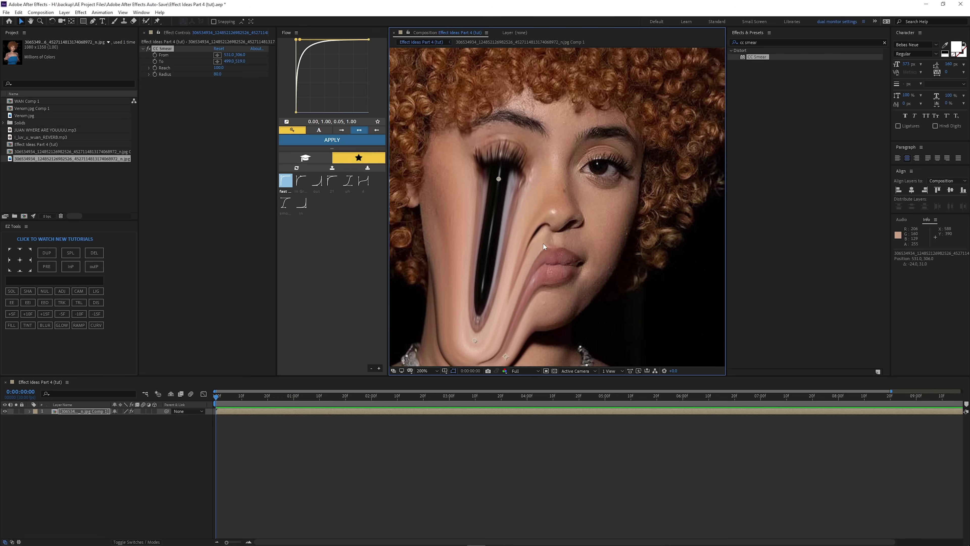
pyautogui.moveTo(538, 271); pyautogui.dragTo(557, 256)
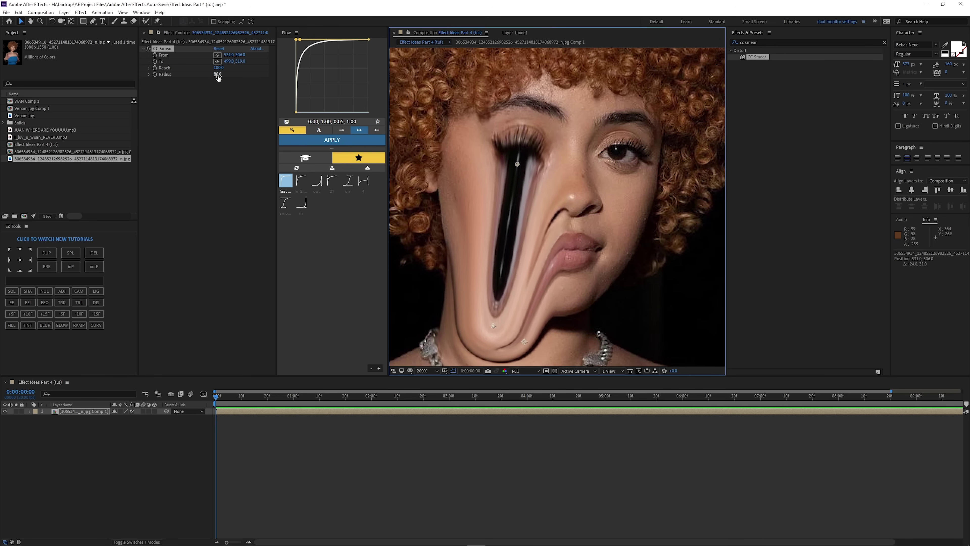
# - Set the smear Radius to 55 and raise its From point onto the pupil and its To point onto the lower cheek
pyautogui.write('55')
pyautogui.press('Return')
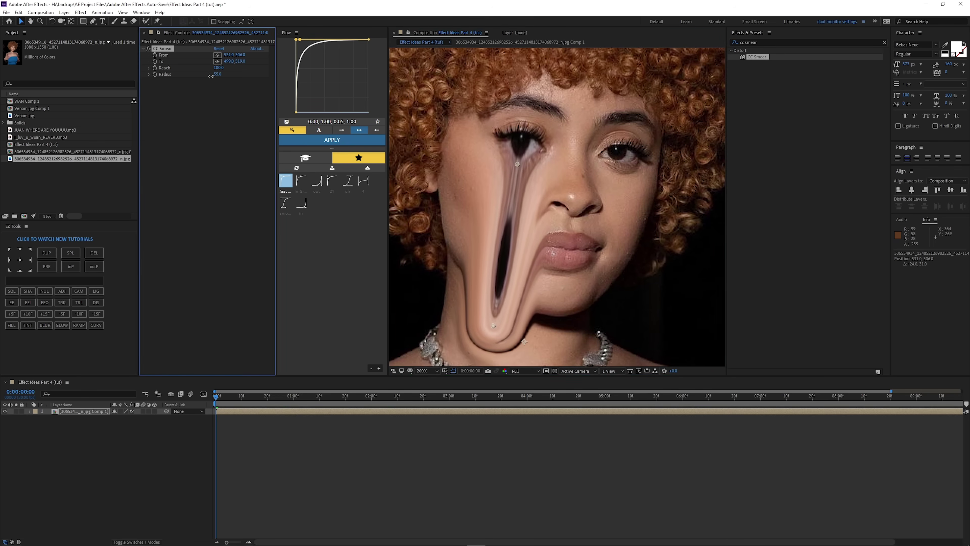
pyautogui.moveTo(517, 164); pyautogui.dragTo(516, 155)
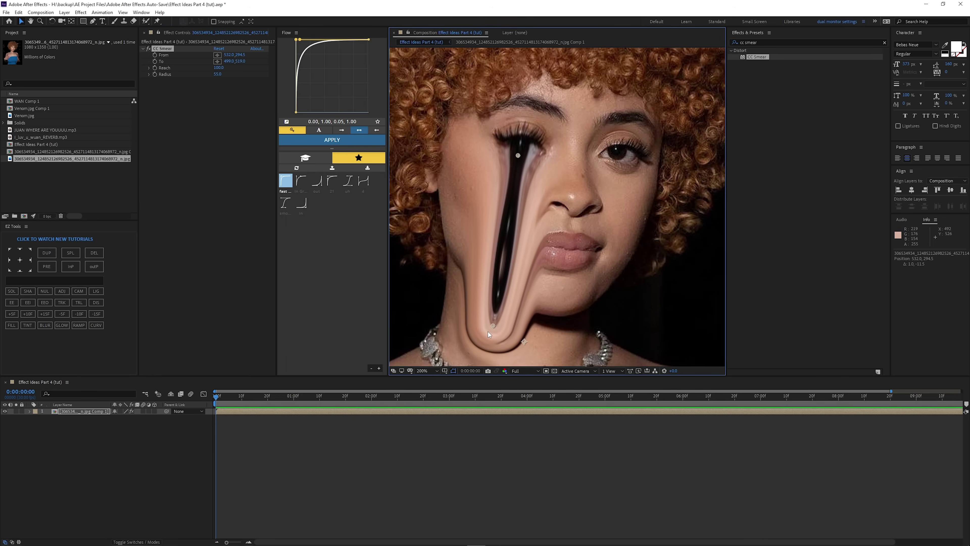
pyautogui.moveTo(493, 326); pyautogui.dragTo(501, 297)
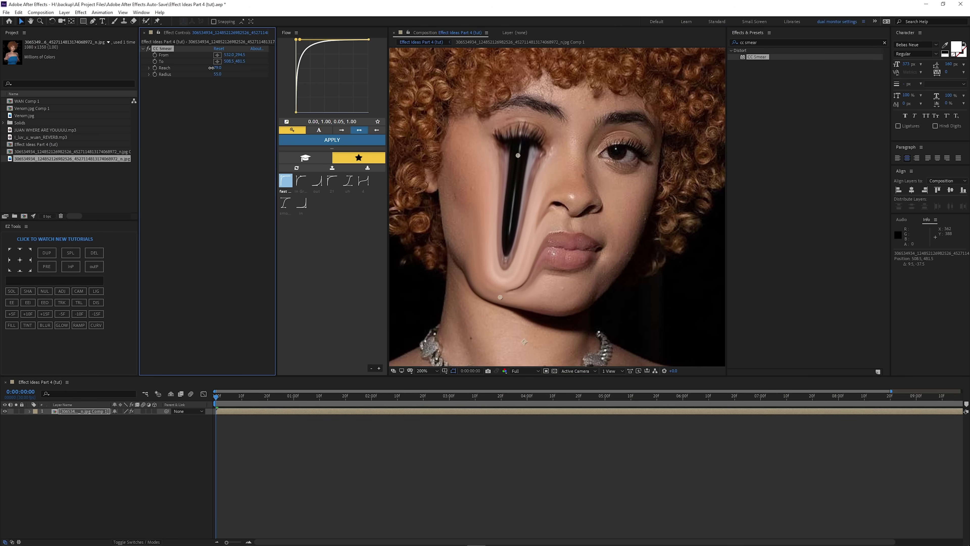
# - Keyframe the smear's Reach from 0 at the first frame to 100 a little over two seconds in, and preview it
pyautogui.click(155, 69)
pyautogui.press('u')
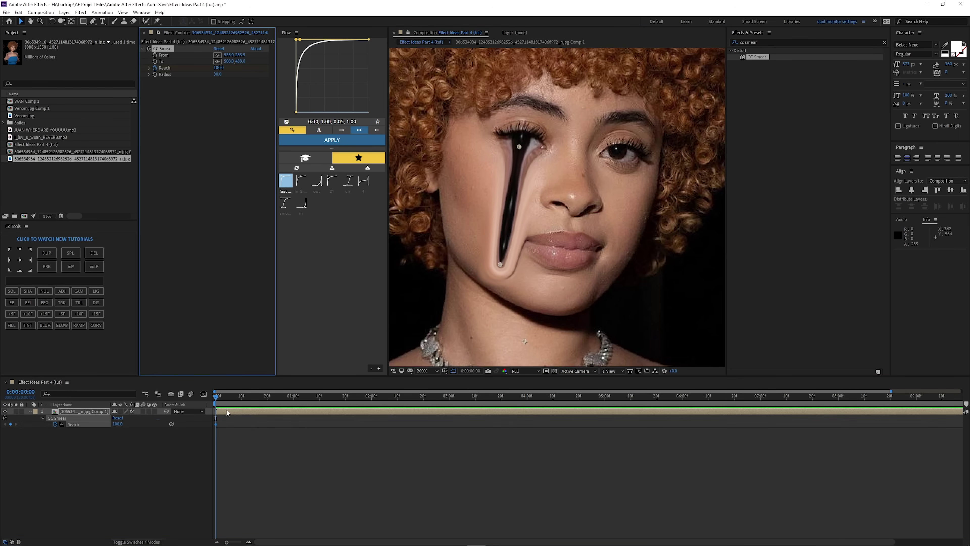
pyautogui.moveTo(216, 424); pyautogui.dragTo(399, 425)
pyautogui.click(129, 429)
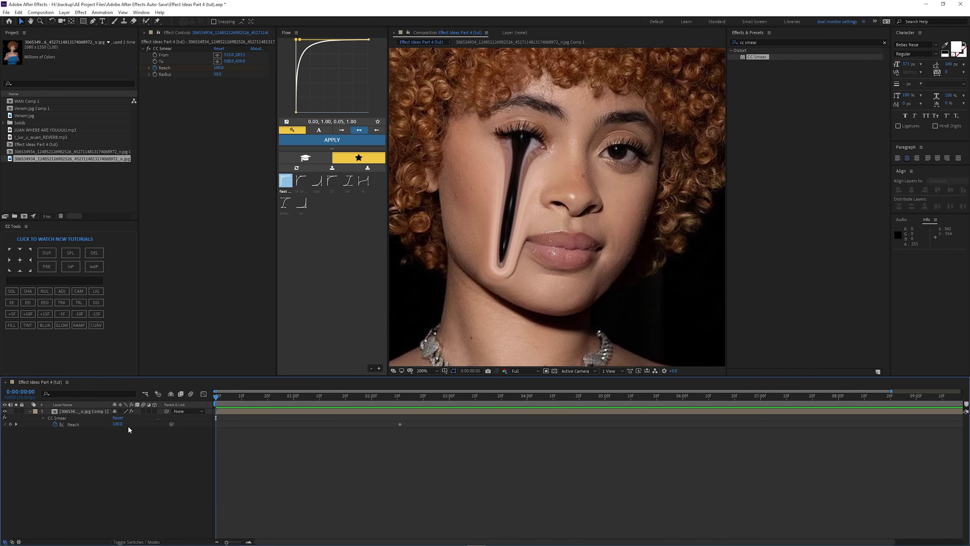
pyautogui.click(114, 428)
pyautogui.write('0')
pyautogui.press('Return')
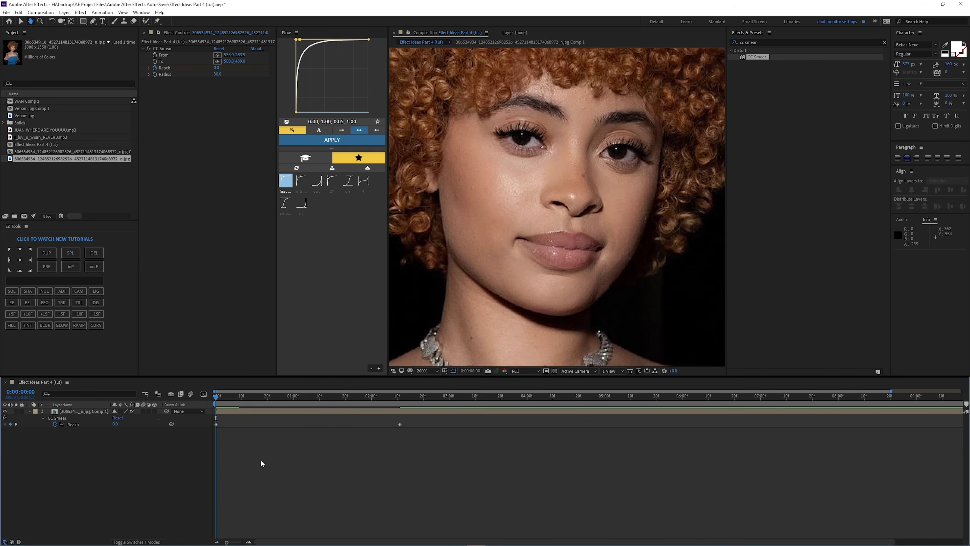
pyautogui.press('space')
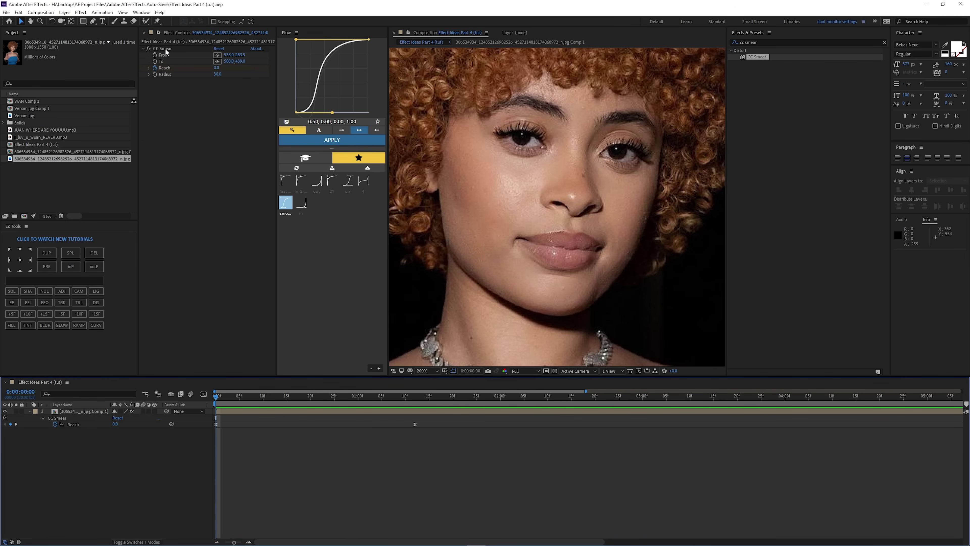
# - Duplicate CC Smear, move the copy's points to the subject's left eye and the jaw below it, and preview both smears
pyautogui.click(165, 49)
pyautogui.hotkey('ctrl', 'd')
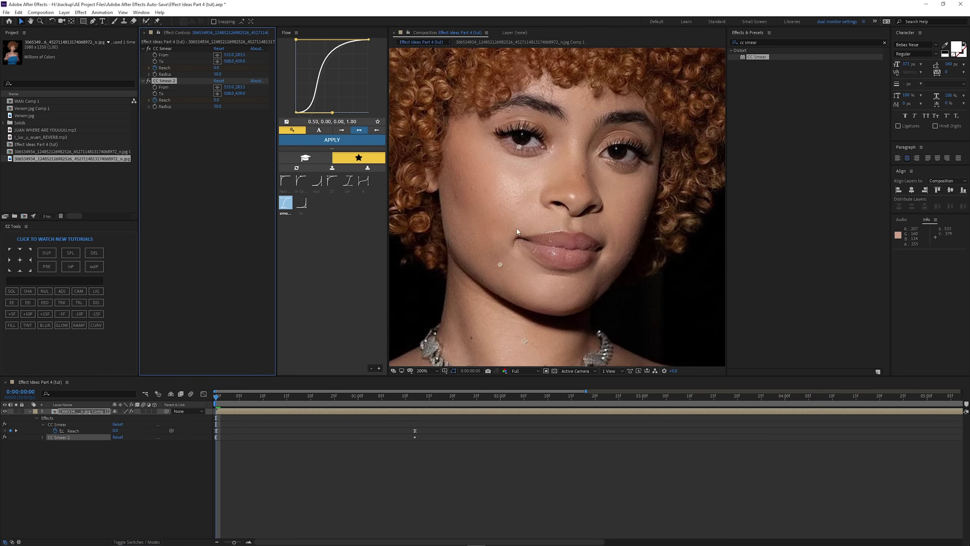
pyautogui.click(412, 397)
pyautogui.moveTo(519, 147); pyautogui.dragTo(619, 157)
pyautogui.moveTo(502, 268)
pyautogui.mouseDown()
pyautogui.moveTo(615, 271)
pyautogui.moveTo(606, 272)
pyautogui.mouseUp()
pyautogui.click(258, 442)
pyautogui.press('Home')
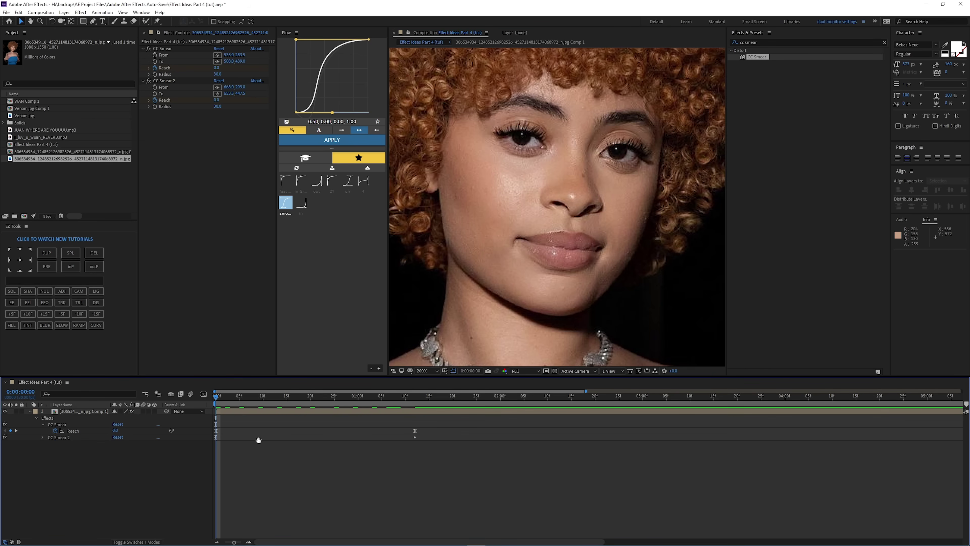
pyautogui.press('space')
pyautogui.press('space')
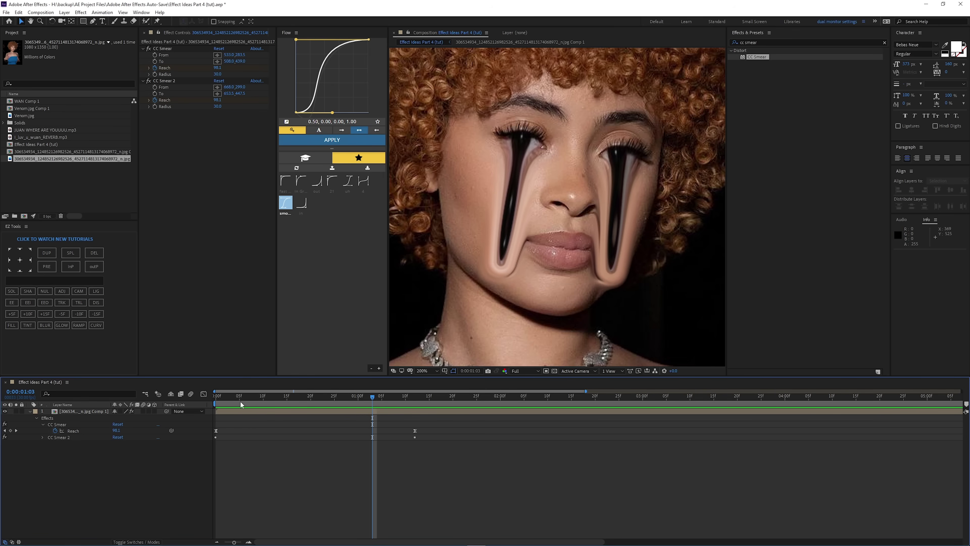
# - Duplicate CC Smear 2 and stretch the lips with the copy, From point on the mouth and To point beyond the subject's left cheek
pyautogui.click(168, 81)
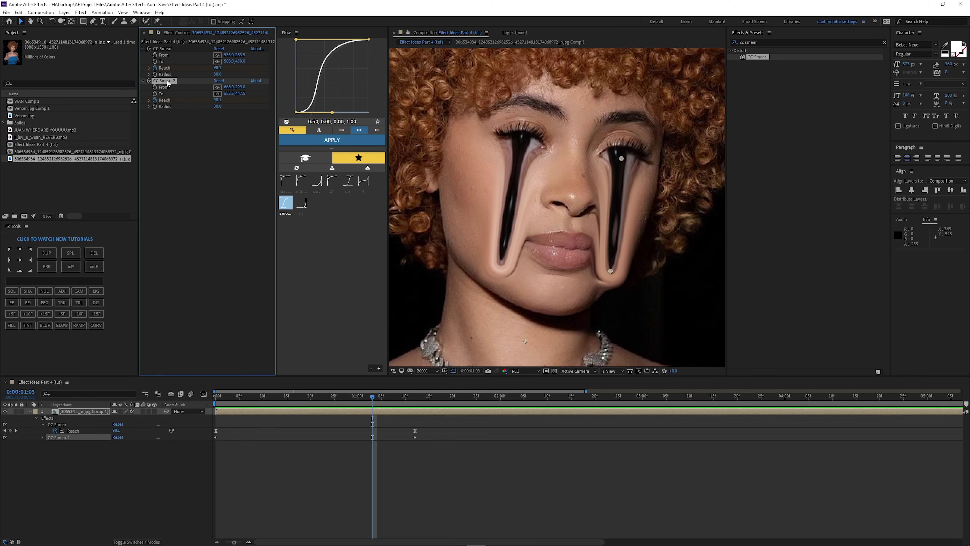
pyautogui.hotkey('ctrl', 'd')
pyautogui.click(419, 407)
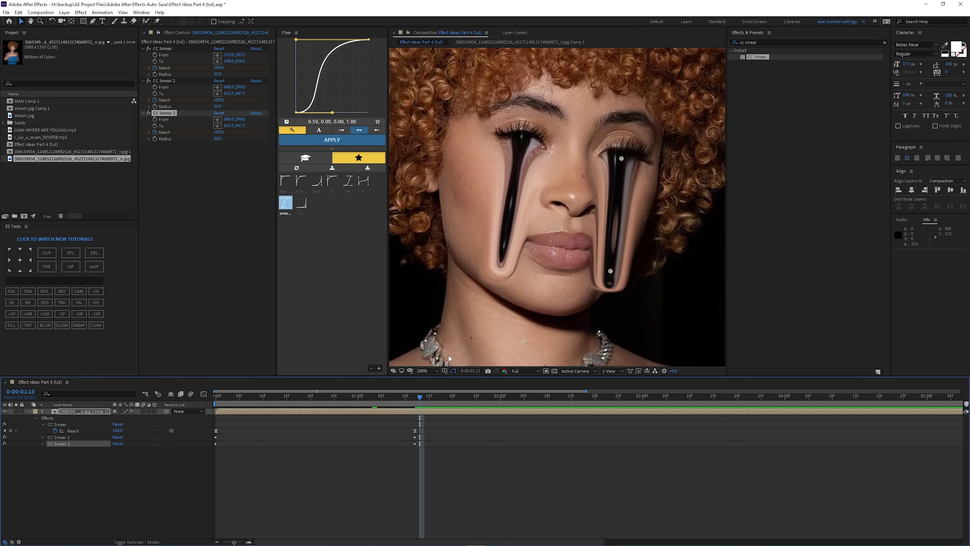
pyautogui.moveTo(623, 159)
pyautogui.mouseDown()
pyautogui.moveTo(567, 228)
pyautogui.moveTo(562, 250)
pyautogui.mouseUp()
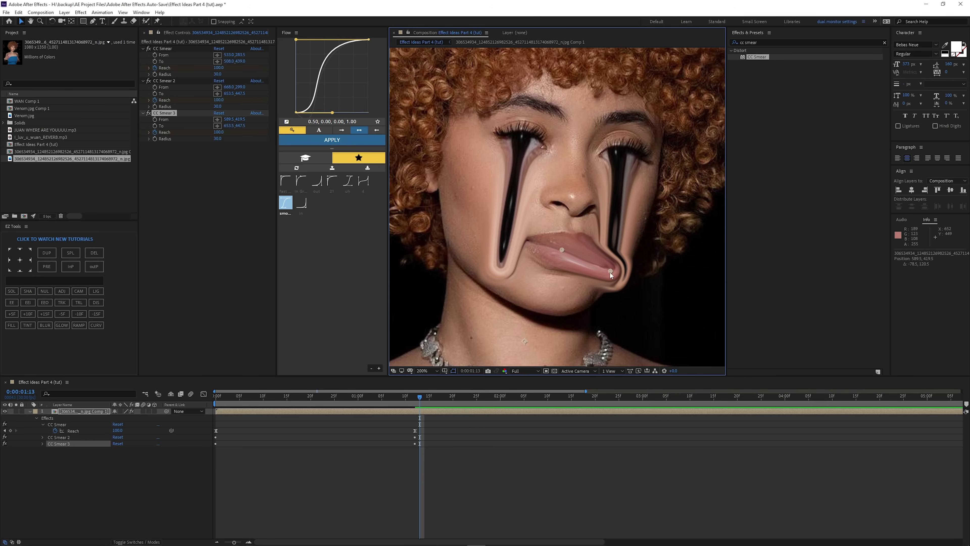
pyautogui.moveTo(610, 270)
pyautogui.mouseDown()
pyautogui.moveTo(659, 218)
pyautogui.moveTo(664, 238)
pyautogui.mouseUp()
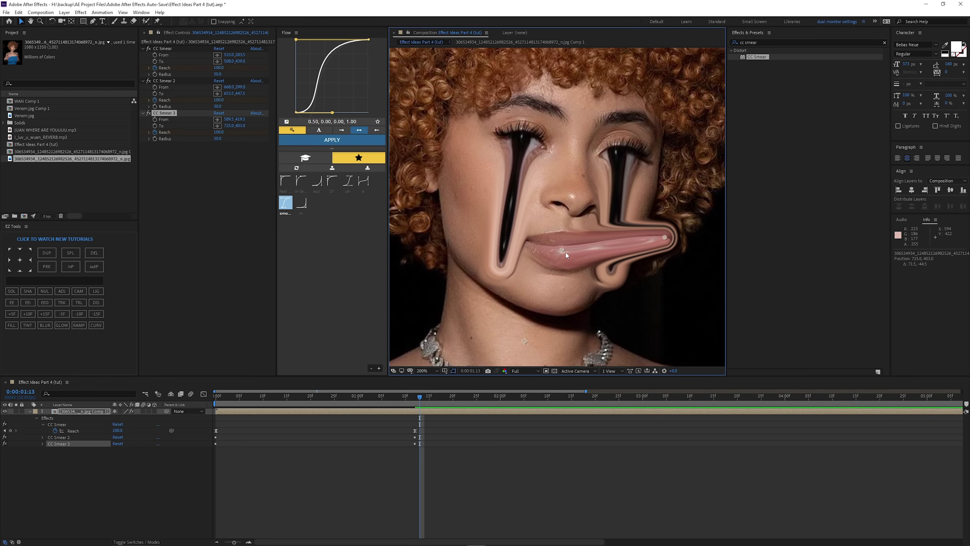
pyautogui.moveTo(563, 251); pyautogui.dragTo(570, 247)
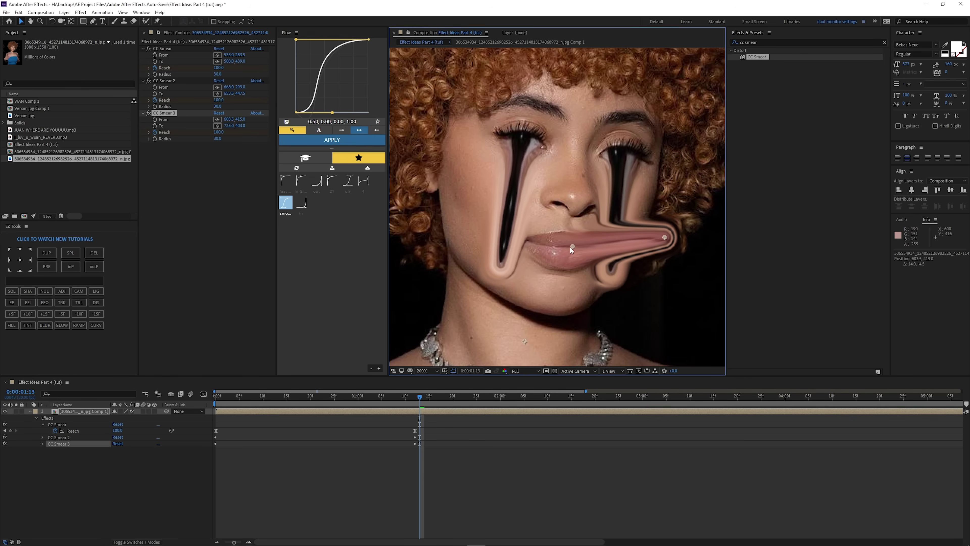
# - Refine CC Smear 3's From point on the lips and raise its To point to about 726, 386, previewing the lip stretch
pyautogui.press('.')
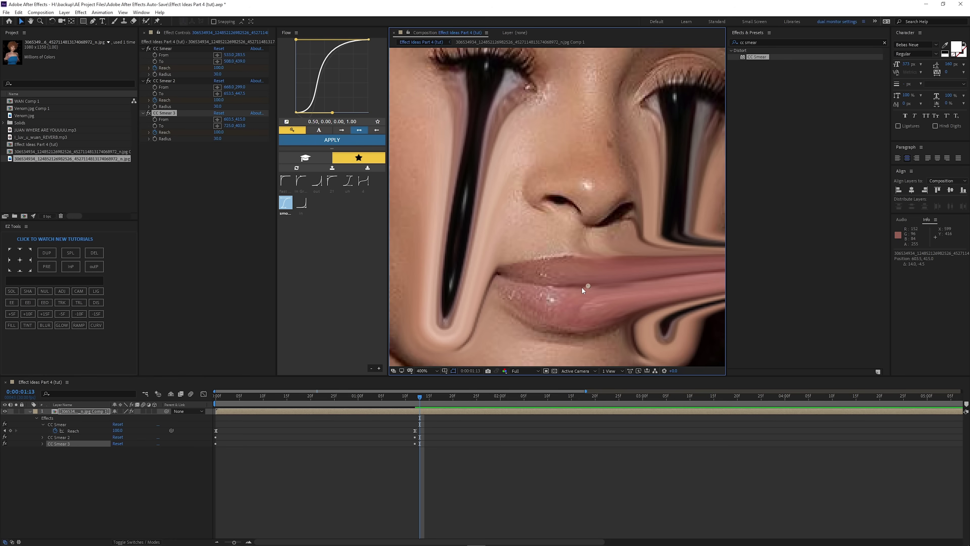
pyautogui.press(',')
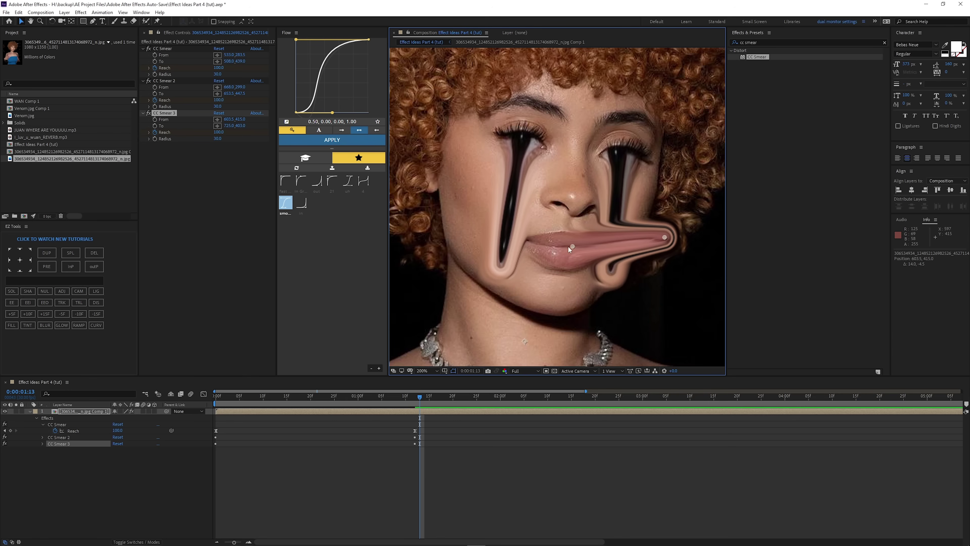
pyautogui.moveTo(573, 245); pyautogui.dragTo(573, 246)
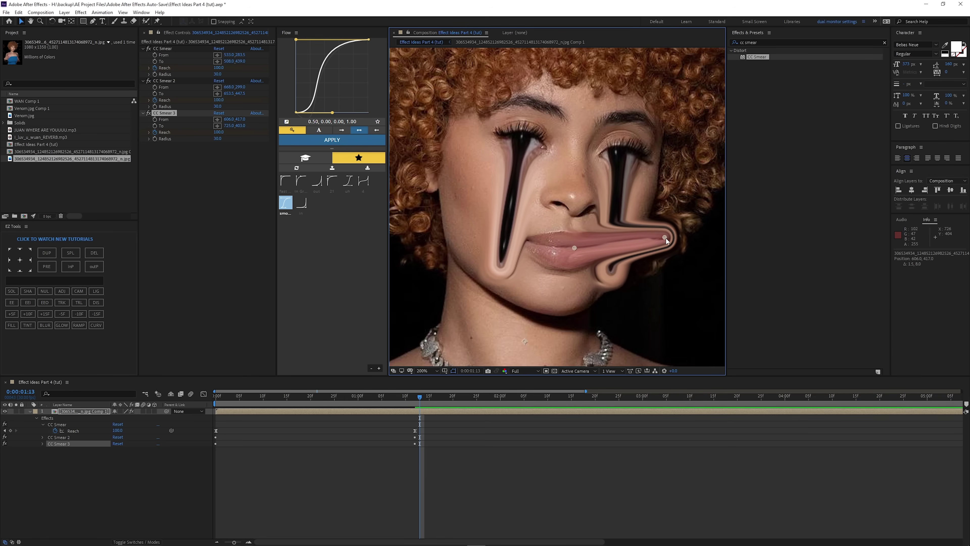
pyautogui.moveTo(665, 238)
pyautogui.mouseDown()
pyautogui.moveTo(656, 220)
pyautogui.moveTo(659, 226)
pyautogui.mouseUp()
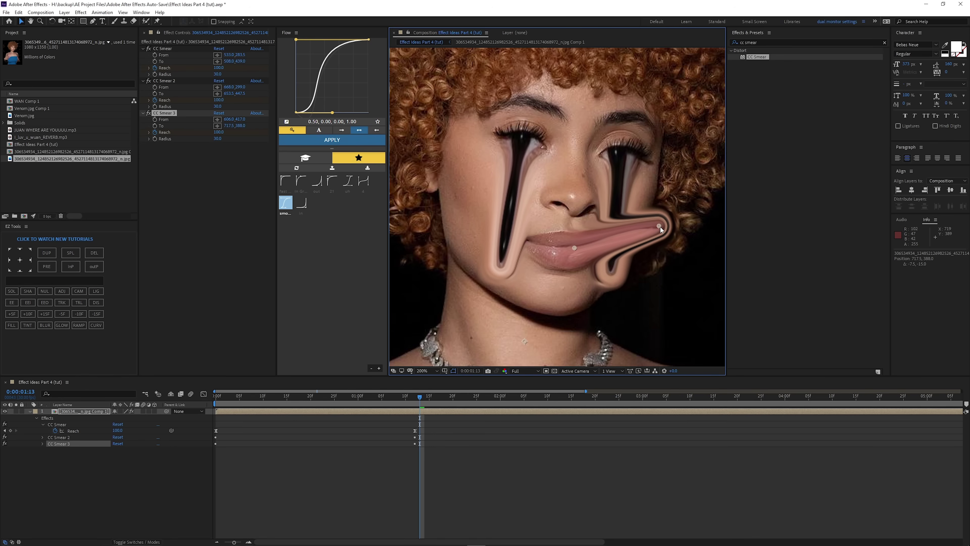
pyautogui.press('Home')
pyautogui.press('space')
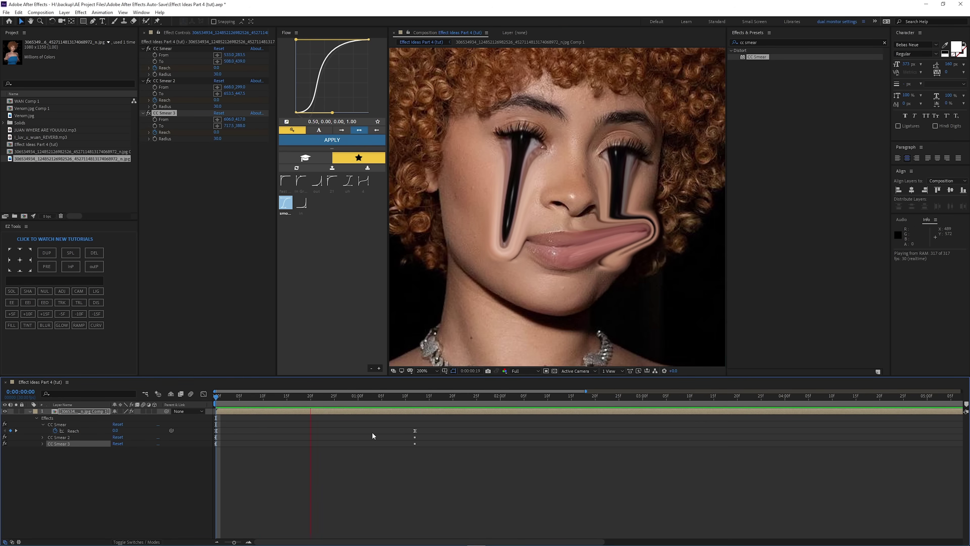
pyautogui.press('space')
pyautogui.moveTo(656, 225); pyautogui.dragTo(665, 223)
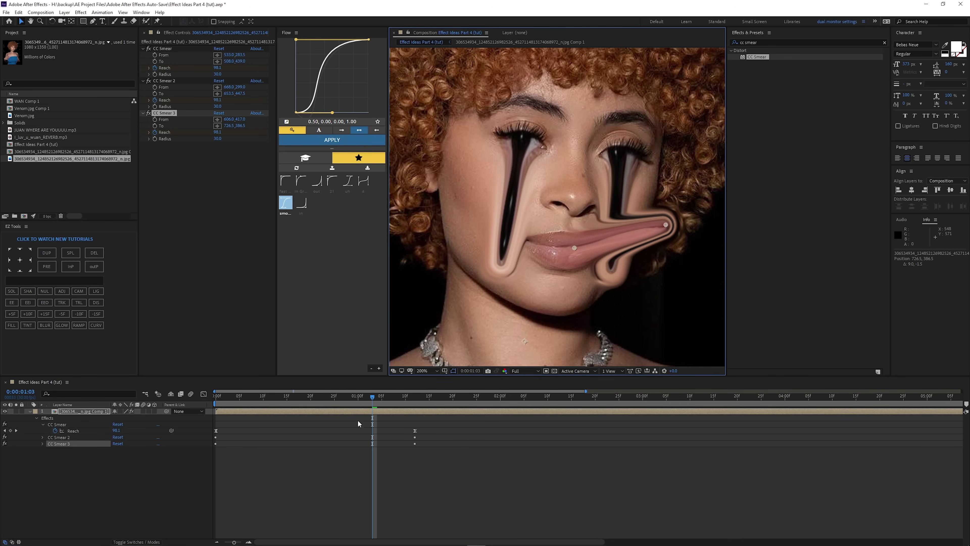
# - Scrub back to frame 10 and forward to 0:00:01:10 to examine how the eye and lip smears develop
pyautogui.press('pageup')
pyautogui.press('pageup')
pyautogui.press('pageup')
pyautogui.press('pageup')
pyautogui.press('pageup')
pyautogui.press('pageup')
pyautogui.press('pageup')
pyautogui.press('pageup')
pyautogui.press('pageup')
pyautogui.press('pageup')
pyautogui.press('pageup')
pyautogui.press('pageup')
pyautogui.press('pageup')
pyautogui.press('pageup')
pyautogui.press('pageup')
pyautogui.press('pageup')
pyautogui.press('pageup')
pyautogui.press('pageup')
pyautogui.press('pageup')
pyautogui.press('pageup')
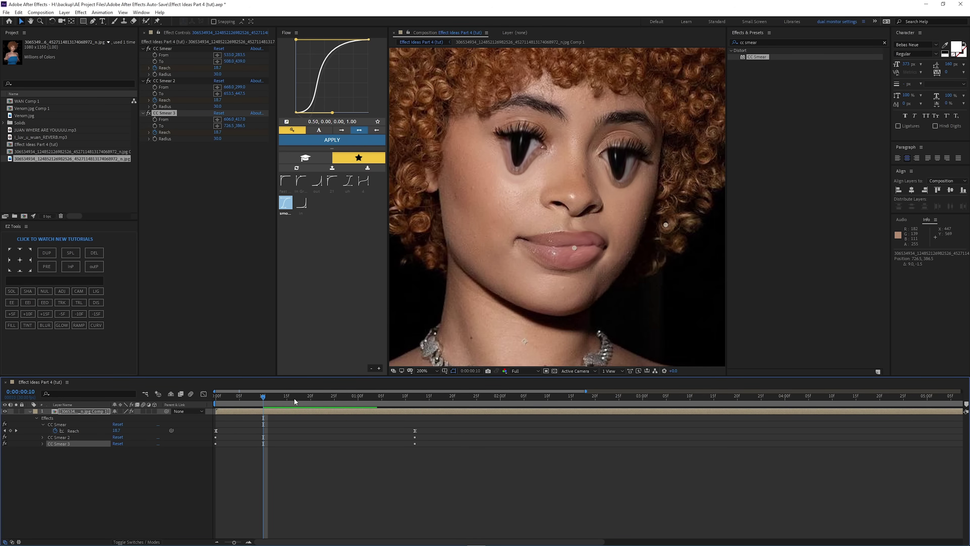
pyautogui.press('pagedown')
pyautogui.press('pagedown')
pyautogui.press('pagedown')
pyautogui.press('pagedown')
pyautogui.press('pagedown')
pyautogui.press('pagedown')
pyautogui.press('pagedown')
pyautogui.press('pagedown')
pyautogui.press('pagedown')
pyautogui.press('pagedown')
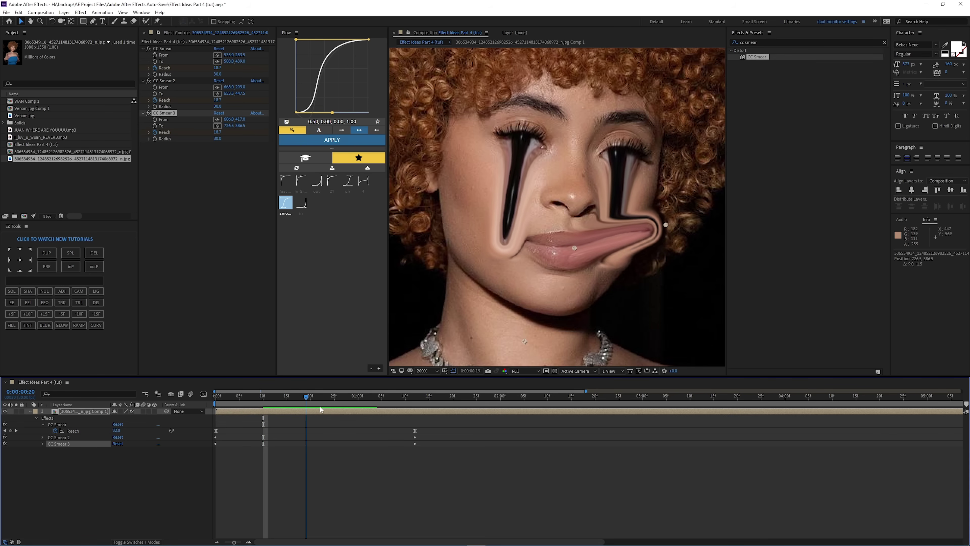
pyautogui.press('pagedown')
pyautogui.press('pagedown')
pyautogui.press('pagedown')
pyautogui.press('pagedown')
pyautogui.press('pagedown')
pyautogui.press('pagedown')
pyautogui.press('pagedown')
pyautogui.press('pagedown')
pyautogui.press('pagedown')
pyautogui.press('pagedown')
pyautogui.press('pagedown')
pyautogui.press('pagedown')
pyautogui.press('pagedown')
pyautogui.press('pagedown')
pyautogui.press('pagedown')
pyautogui.press('pagedown')
pyautogui.press('pagedown')
pyautogui.press('pagedown')
pyautogui.press('pagedown')
pyautogui.press('pagedown')
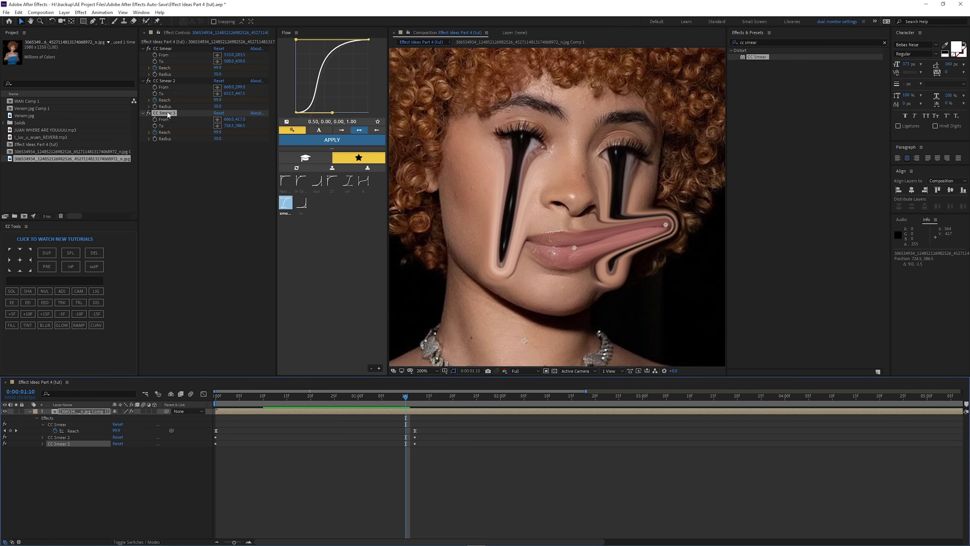
# - Duplicate CC Smear 3 and, at 0:00:01:12, stretch the lips towards the opposite cheek with the copy's From and To points
pyautogui.click(168, 115)
pyautogui.hotkey('ctrl', 'd')
pyautogui.press('pagedown')
pyautogui.press('pagedown')
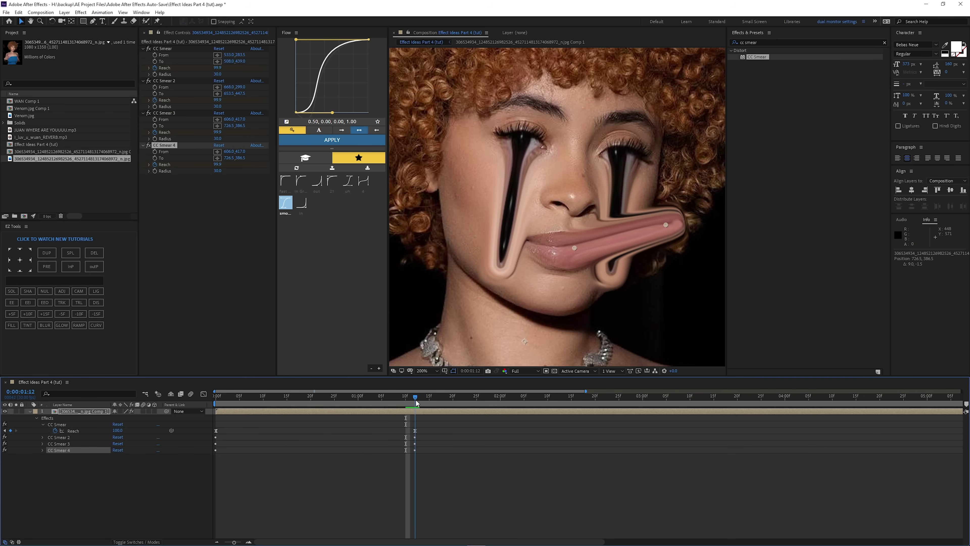
pyautogui.moveTo(664, 224)
pyautogui.mouseDown()
pyautogui.moveTo(454, 211)
pyautogui.moveTo(449, 222)
pyautogui.moveTo(465, 202)
pyautogui.mouseUp()
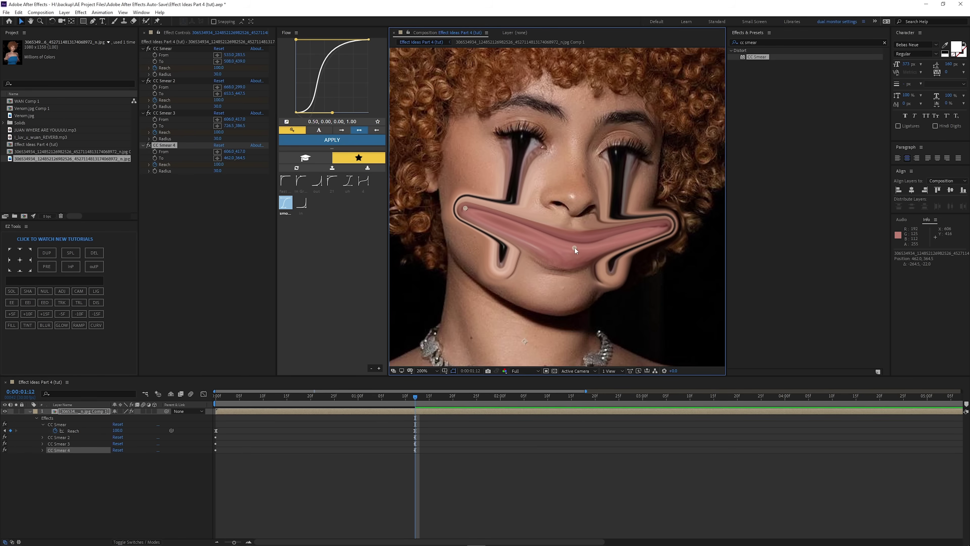
pyautogui.moveTo(575, 246); pyautogui.dragTo(558, 242)
# - Preview the combined smear animation with the whole portrait in view and examine the distorted face up close
pyautogui.press('space')
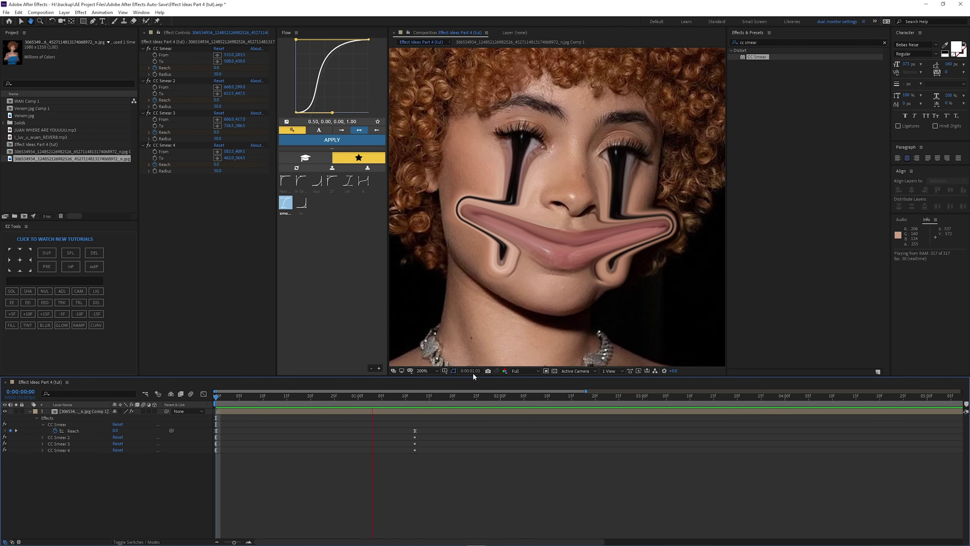
pyautogui.click(427, 371)
pyautogui.click(412, 398)
pyautogui.press('space')
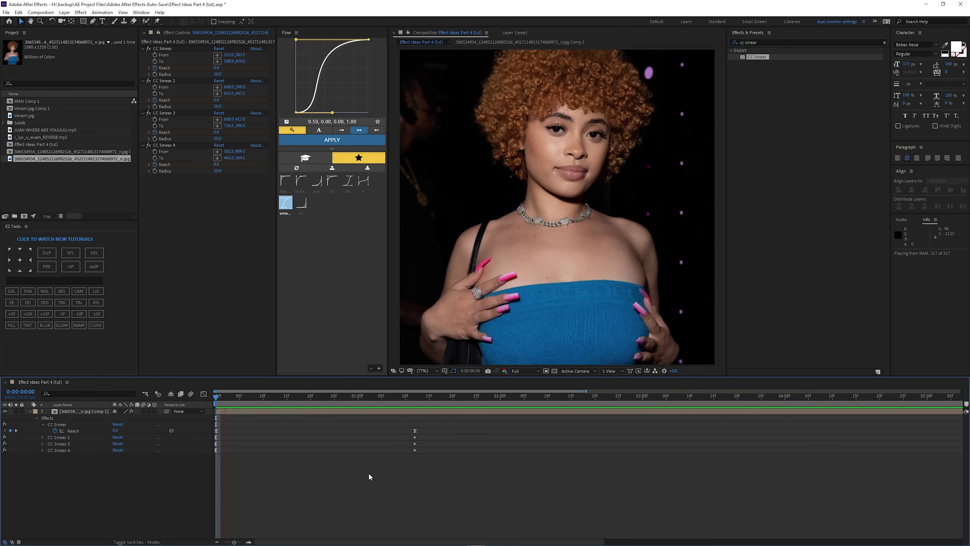
pyautogui.scroll(1, 597, 157)
pyautogui.scroll(1, 598, 157)
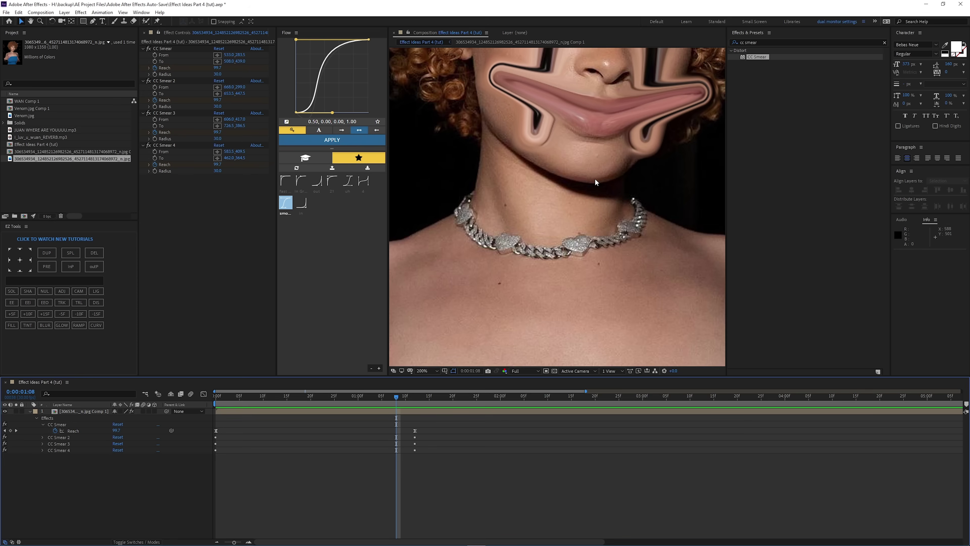
pyautogui.moveTo(595, 178); pyautogui.dragTo(544, 317)
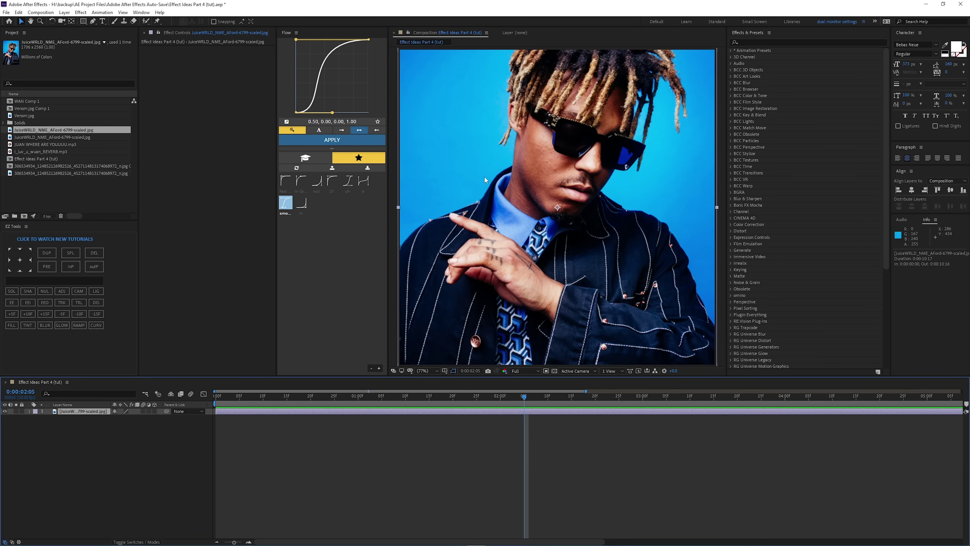
# - Pre-compose the portrait layer with all attributes moved into the new composition, then play it back briefly
pyautogui.hotkey('ctrl', 'shift', 'c')
pyautogui.click(396, 254)
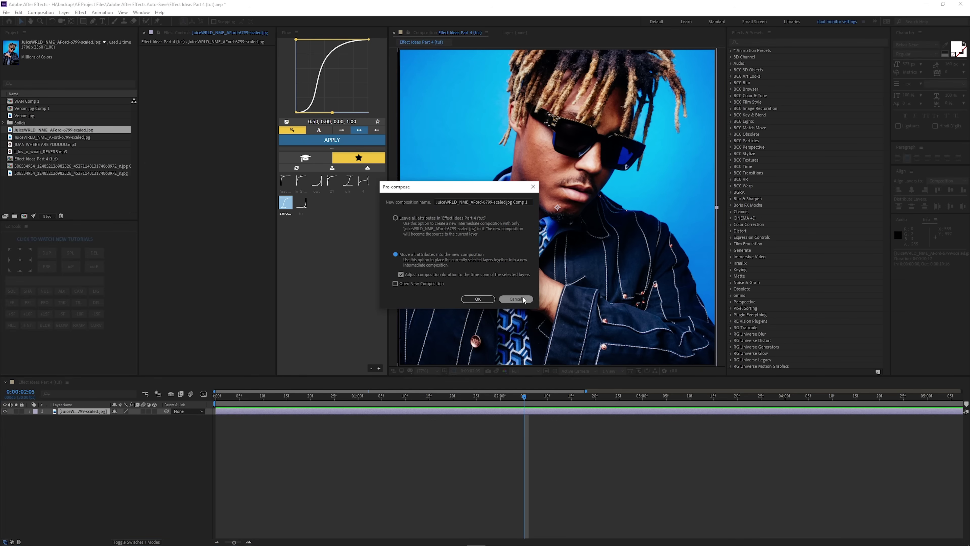
pyautogui.click(478, 299)
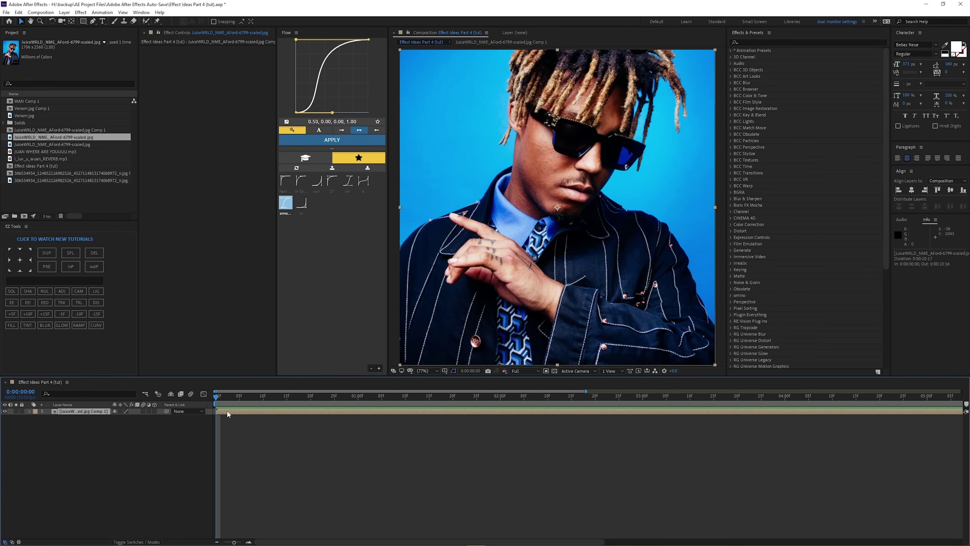
pyautogui.press('space')
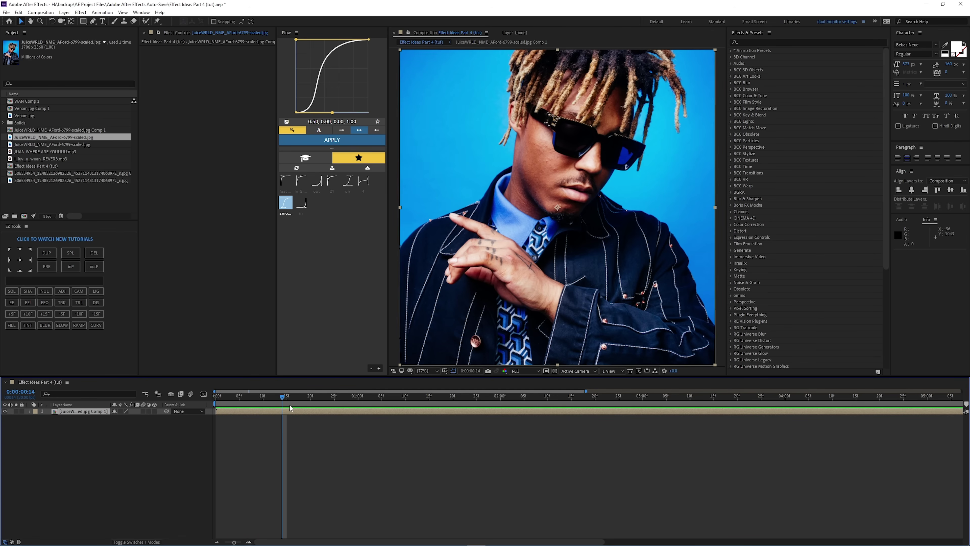
pyautogui.press('space')
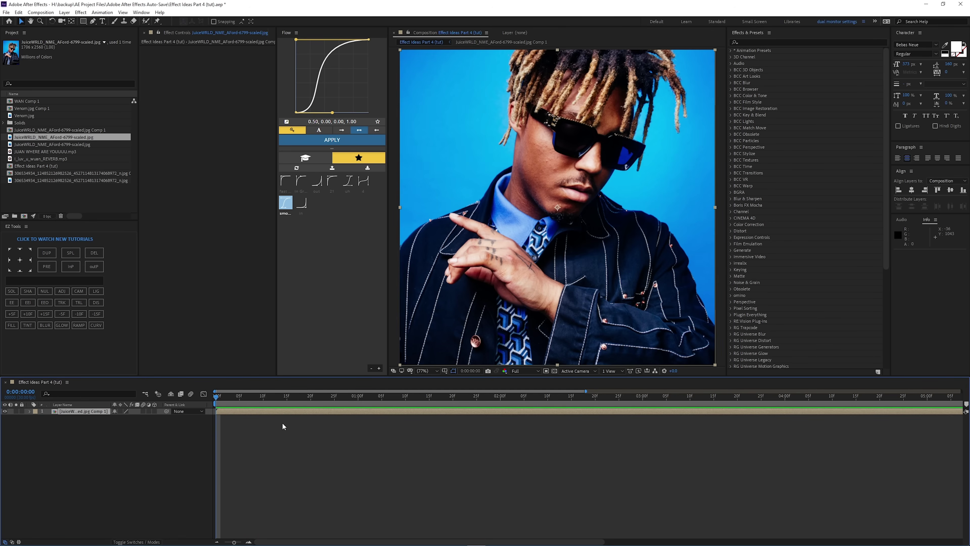
# - Split the pre-composed portrait layer at 0:00:00:27 and pre-compose the second half separately
pyautogui.click(342, 409)
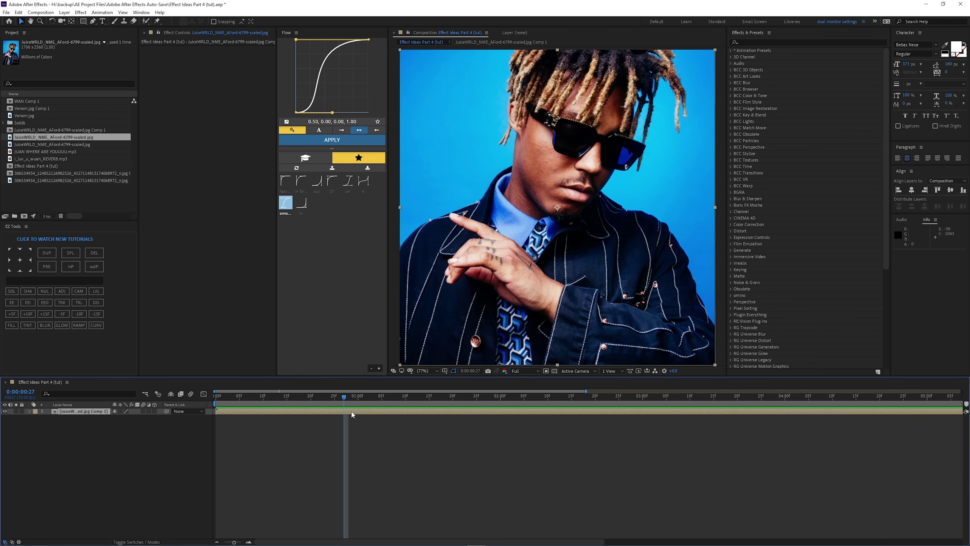
pyautogui.hotkey('ctrl', 'shift', 'd')
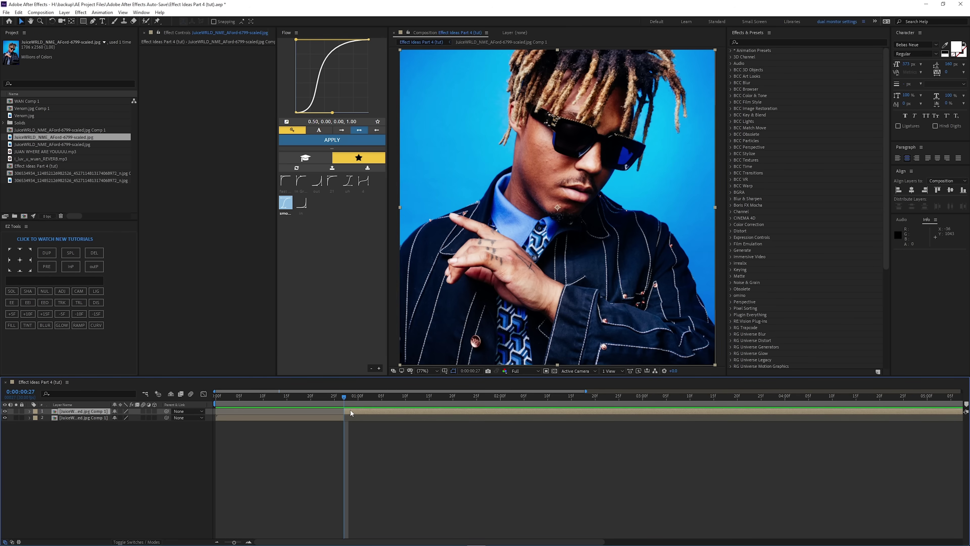
pyautogui.hotkey('ctrl', 'shift', 'c')
pyautogui.click(478, 300)
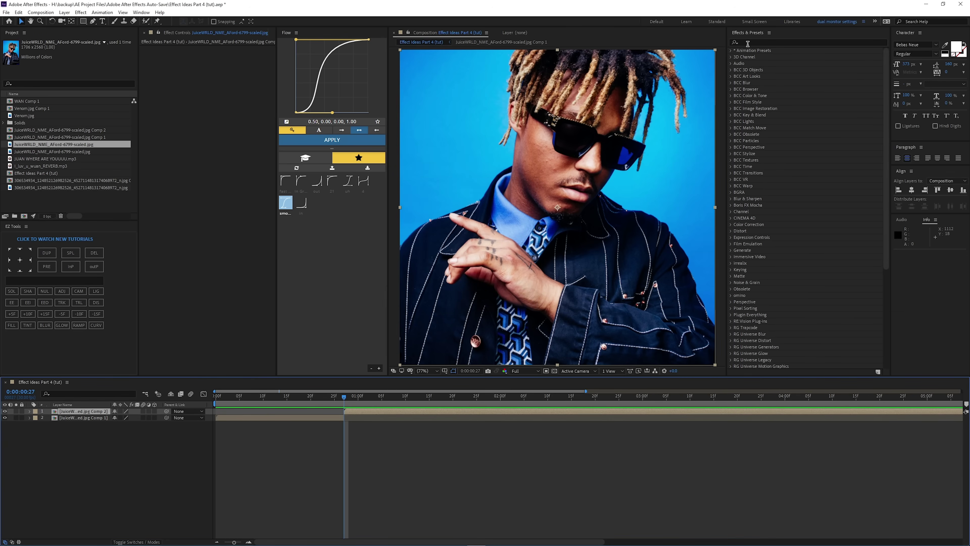
# - Find the Simulation effect Shatter and apply it to the second half of the split portrait layer
pyautogui.click(771, 43)
pyautogui.write('shatter')
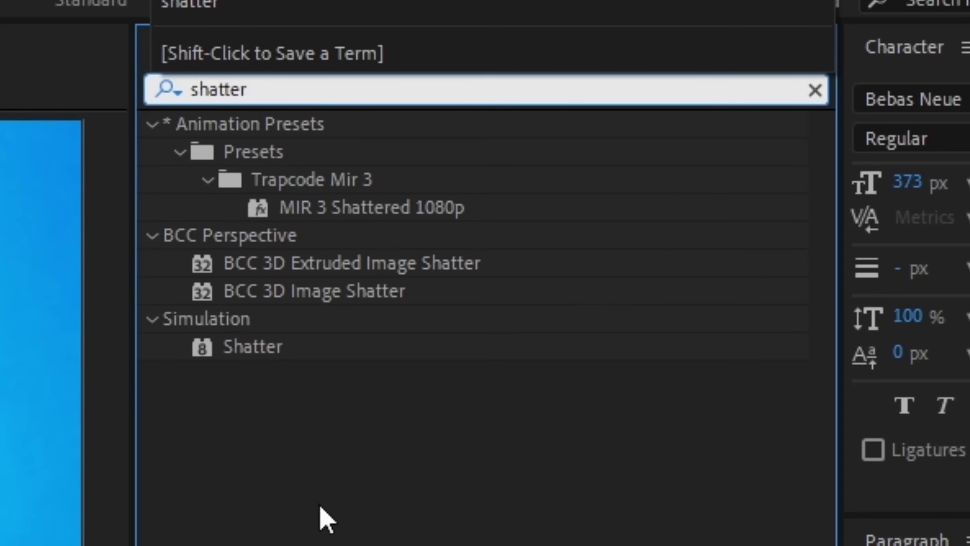
pyautogui.click(759, 102)
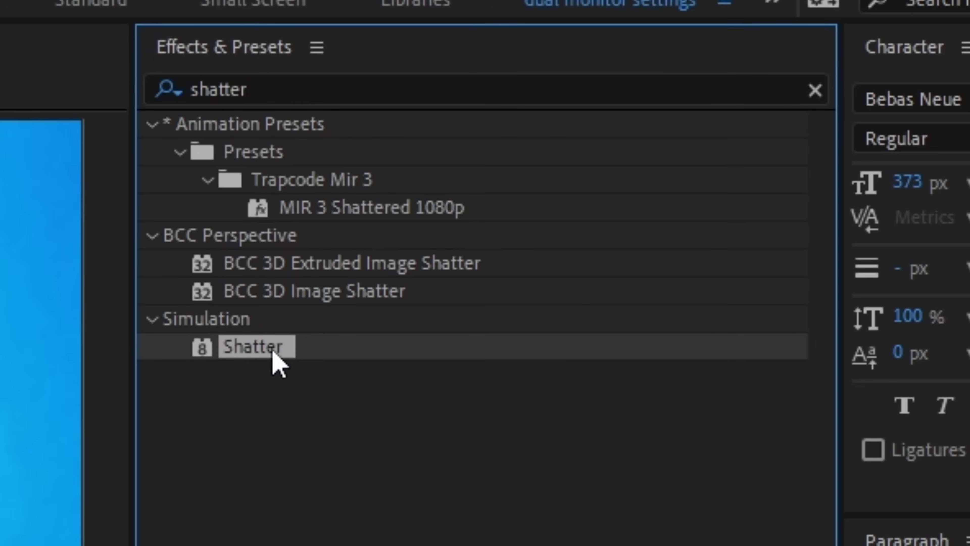
pyautogui.moveTo(272, 350); pyautogui.dragTo(365, 412)
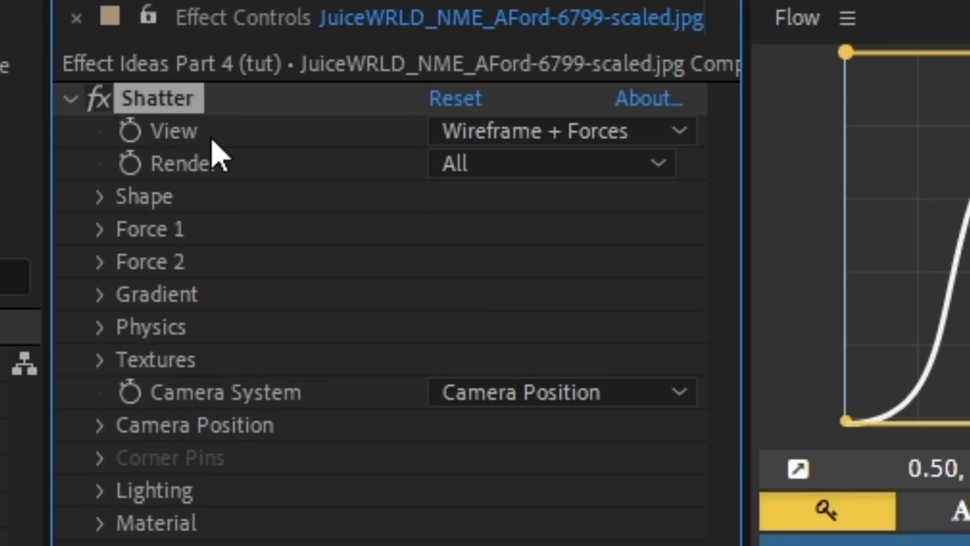
# - Set Shatter's View to Rendered and preview how the portrait breaks apart after the split
pyautogui.click(226, 55)
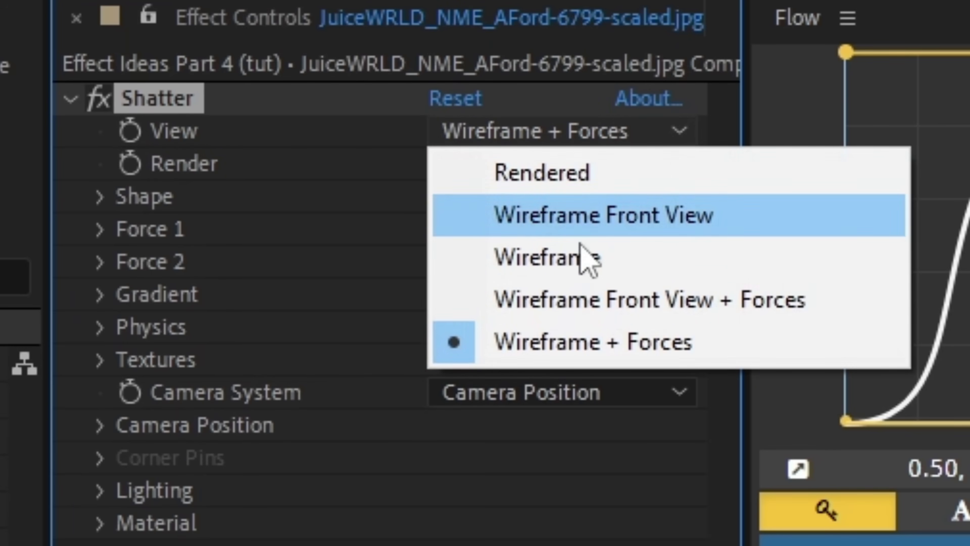
pyautogui.click(550, 182)
pyautogui.press('space')
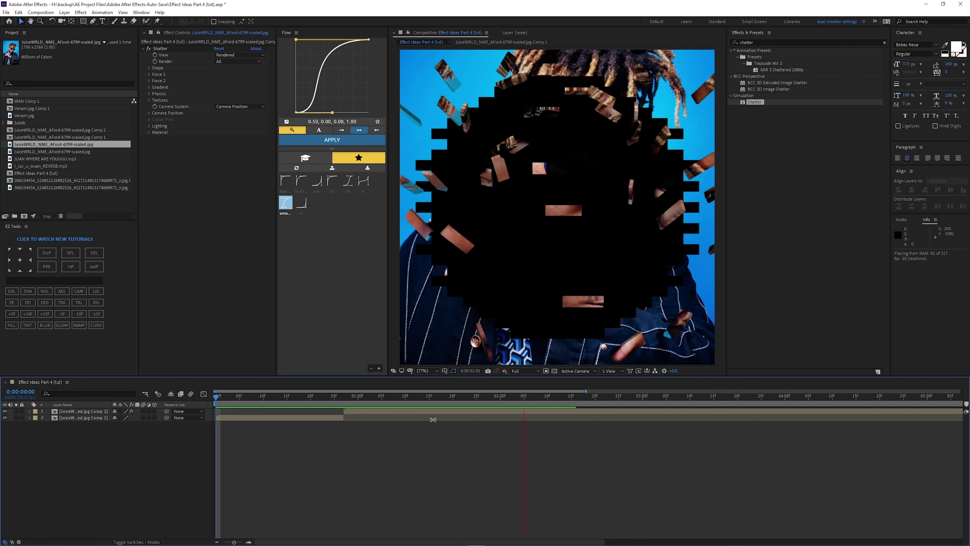
pyautogui.moveTo(377, 397)
pyautogui.mouseDown()
pyautogui.moveTo(352, 416)
pyautogui.moveTo(368, 412)
pyautogui.mouseUp()
pyautogui.click(368, 412)
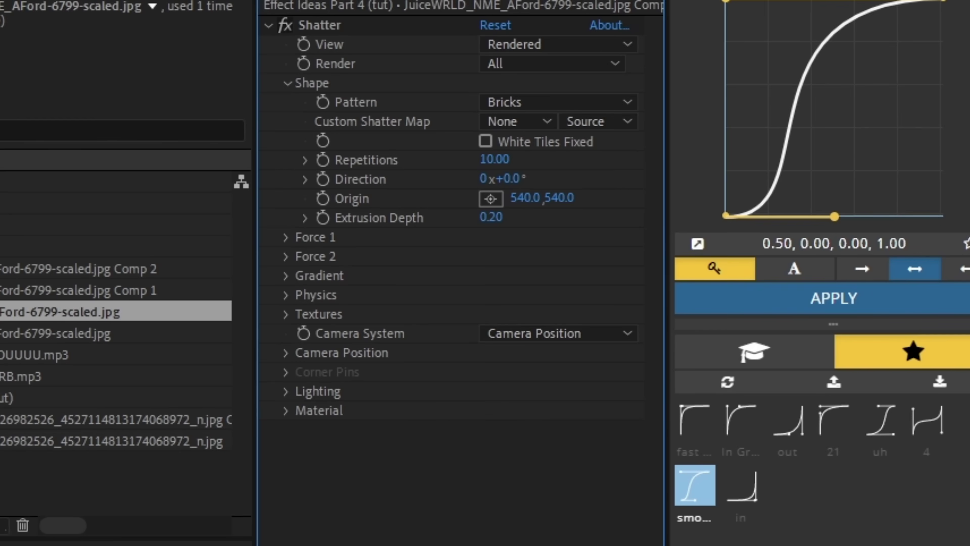
# - Set the Shatter shape pattern to Glass and inspect the cracks around 0:00:00:29
pyautogui.click(573, 102)
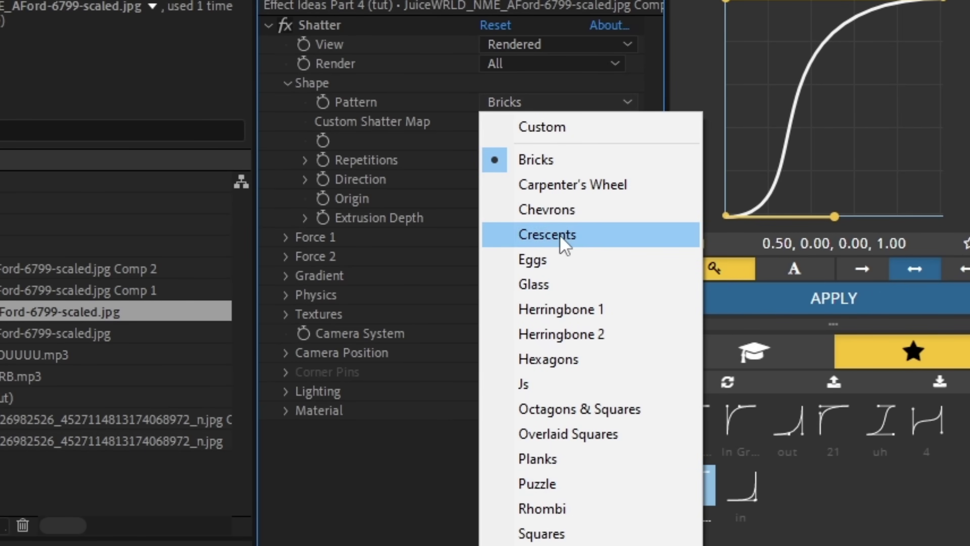
pyautogui.click(561, 284)
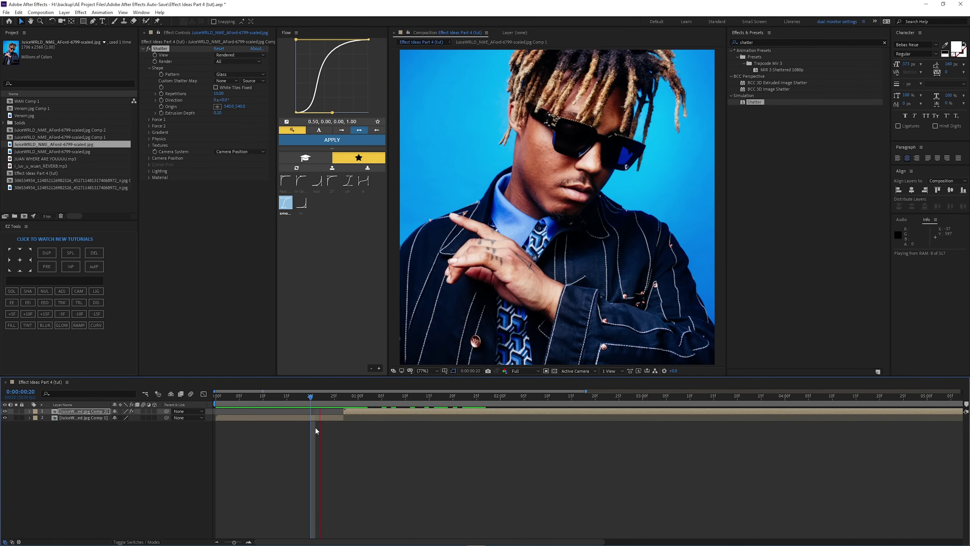
pyautogui.moveTo(316, 427); pyautogui.dragTo(352, 408)
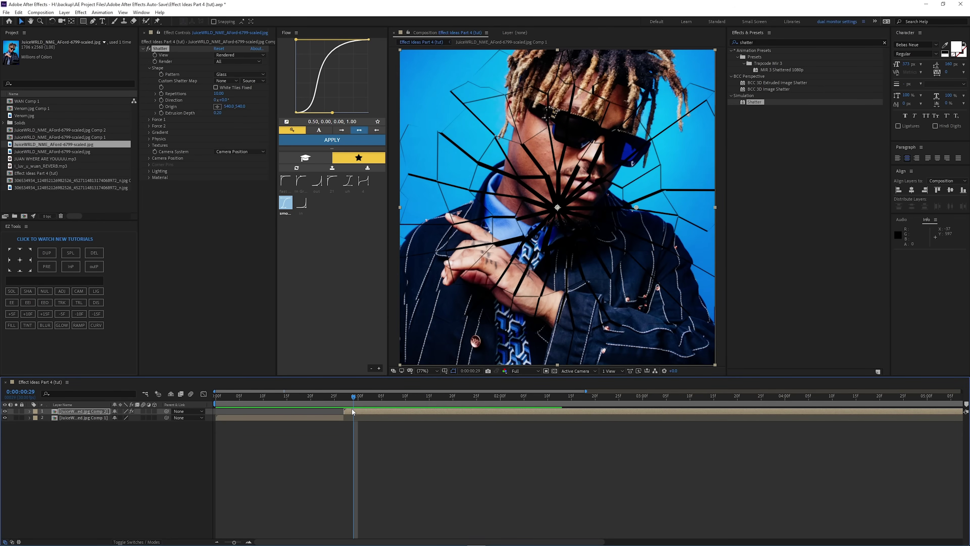
# - Try the Puzzle pattern for the Shatter shape and preview the flying pieces
pyautogui.click(243, 73)
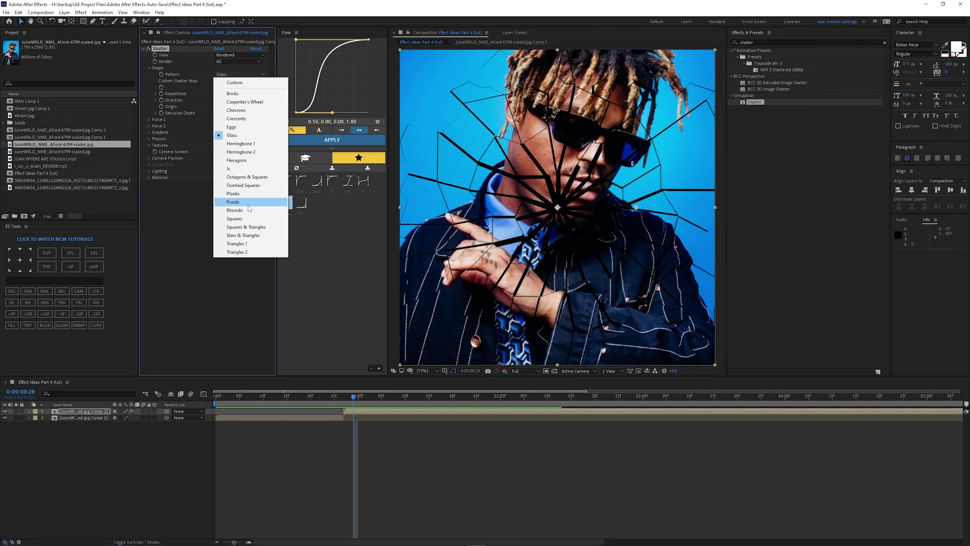
pyautogui.click(233, 202)
pyautogui.press('space')
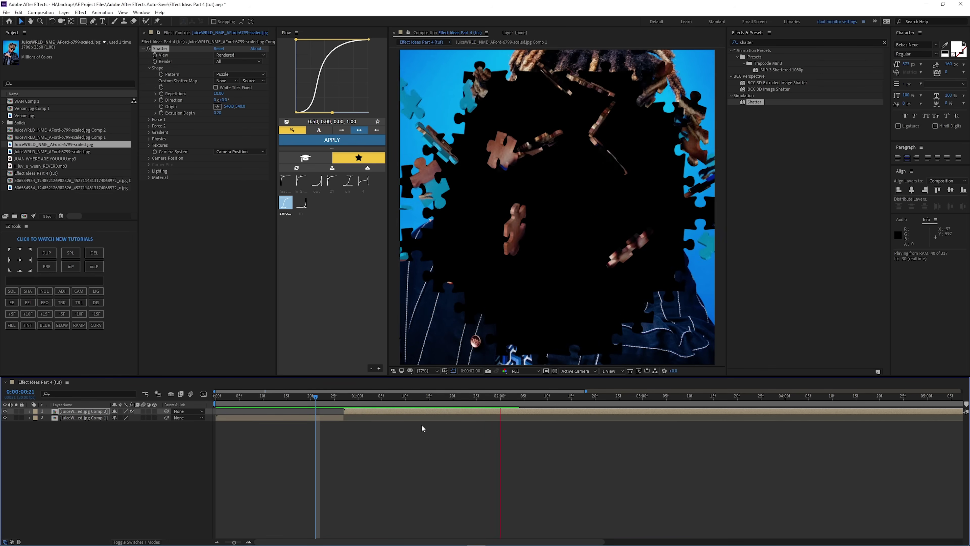
pyautogui.click(372, 411)
# - Switch the Shatter pattern back to Glass and preview the shards, stopping at 0:00:01:03
pyautogui.click(240, 74)
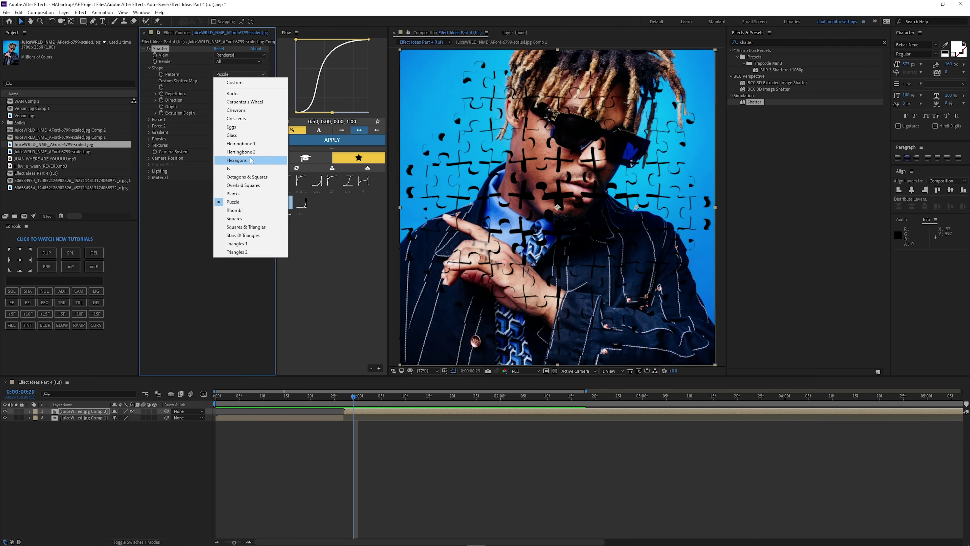
pyautogui.click(234, 156)
pyautogui.press('space')
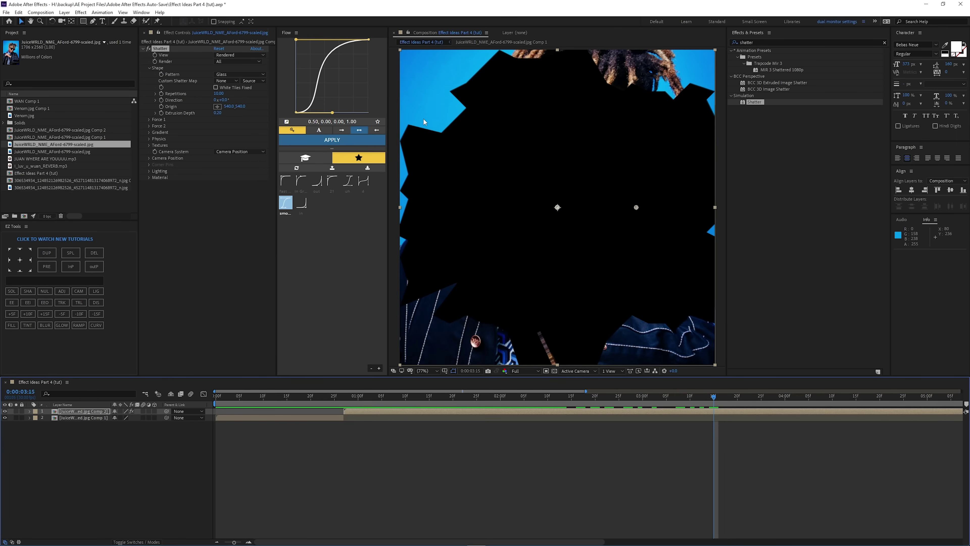
pyautogui.moveTo(366, 396); pyautogui.dragTo(372, 425)
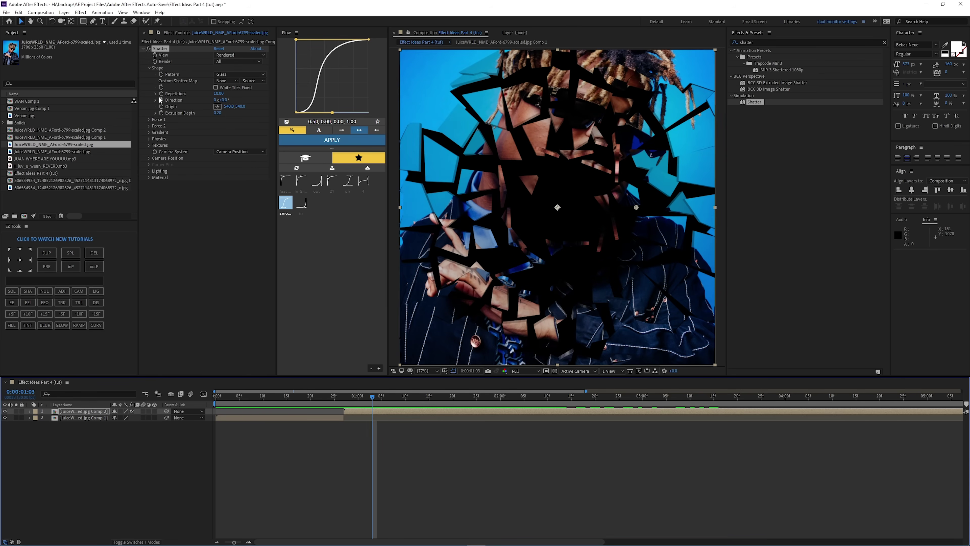
# - Set Shatter's Force 1 Radius to 0.64, preview the wider break, and set the shape's Extrusion Depth to 0.25
pyautogui.click(149, 119)
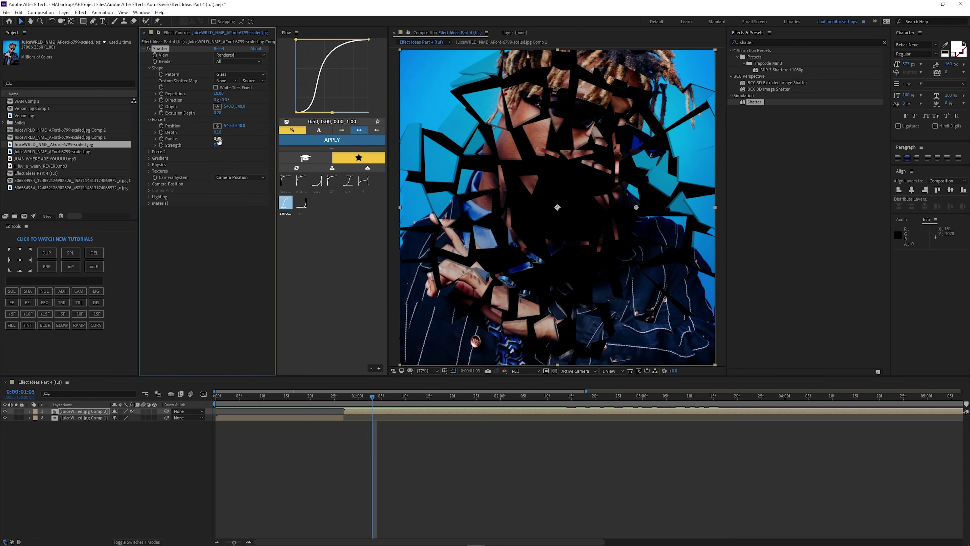
pyautogui.moveTo(221, 138); pyautogui.dragTo(227, 139)
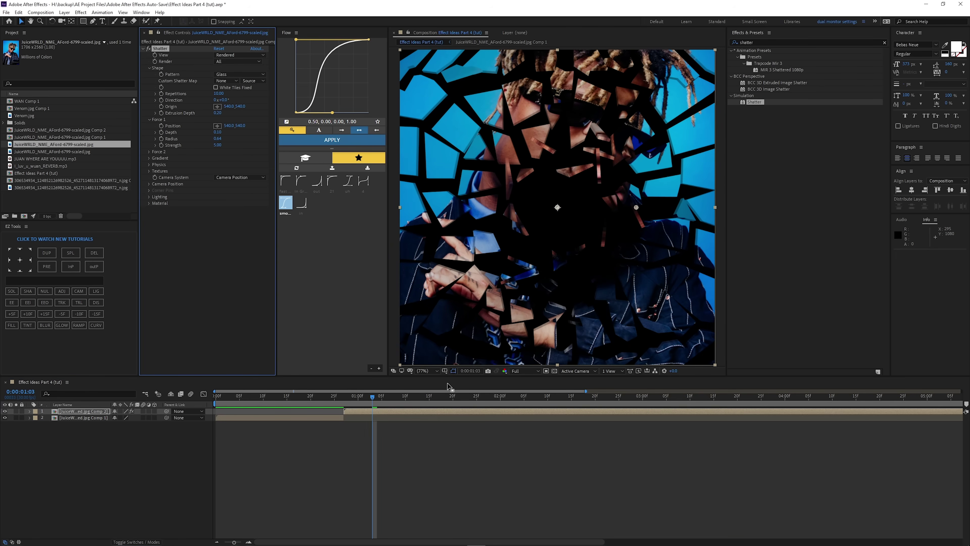
pyautogui.press('space')
pyautogui.click(325, 396)
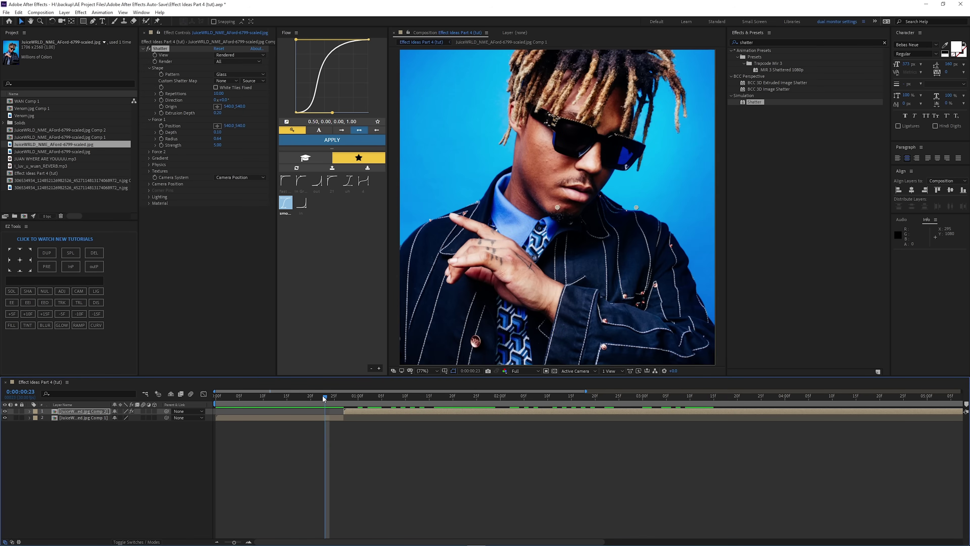
pyautogui.press('space')
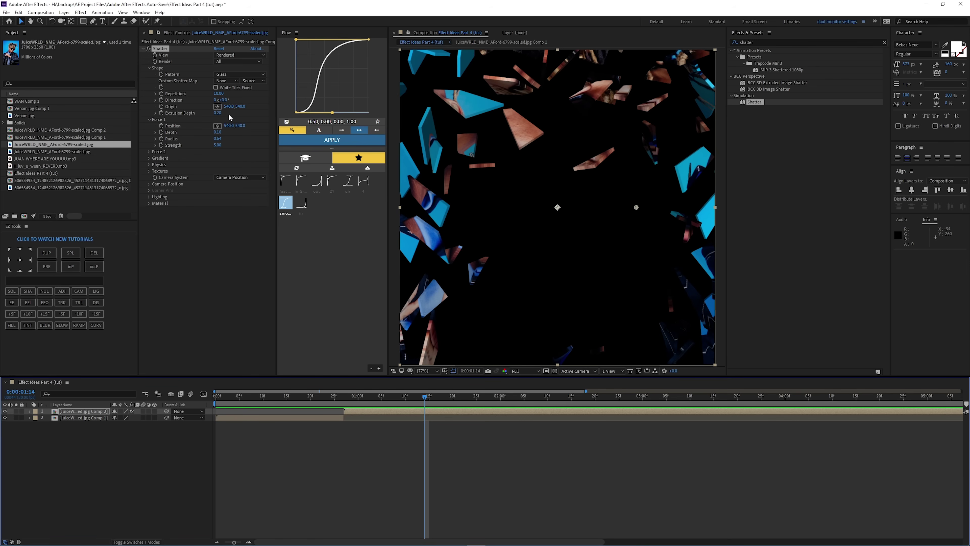
pyautogui.moveTo(218, 114); pyautogui.dragTo(184, 121)
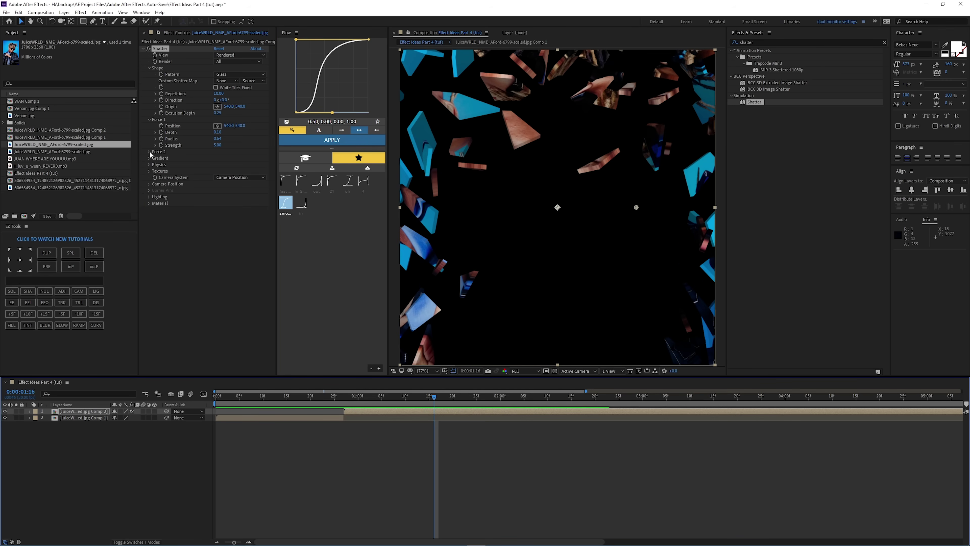
# - Return to 0:00:00:29 to check the cracks and raise Shatter's Physics Rotation Speed to 0.44
pyautogui.click(149, 165)
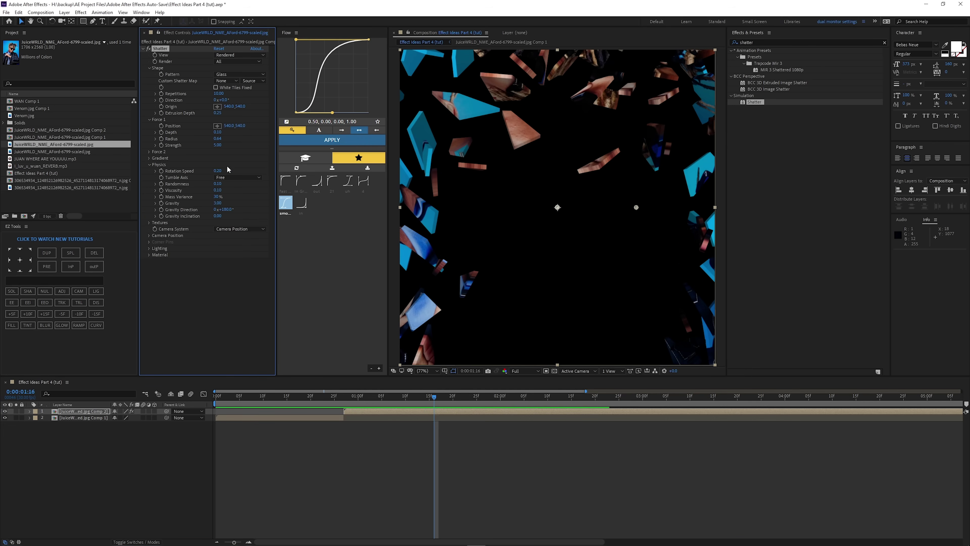
pyautogui.moveTo(435, 431); pyautogui.dragTo(354, 430)
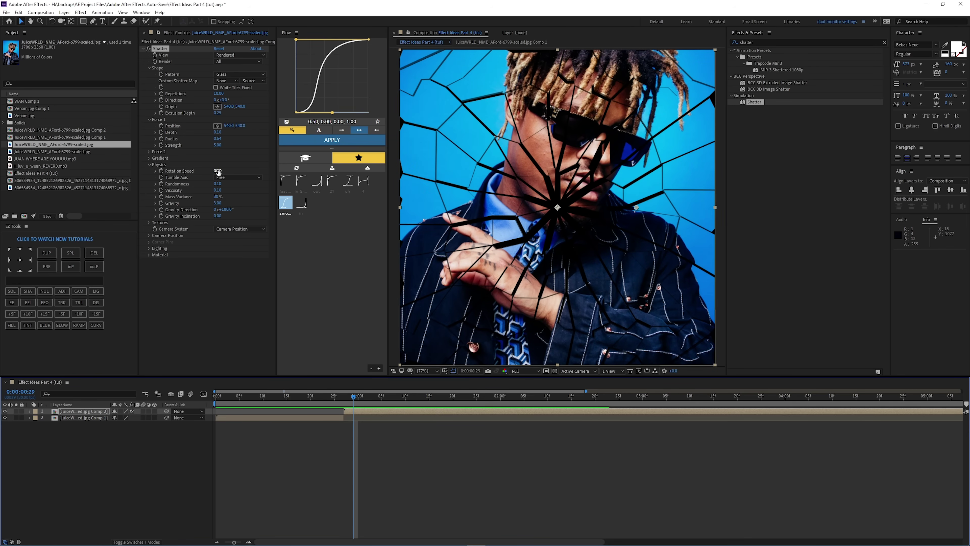
pyautogui.press('space')
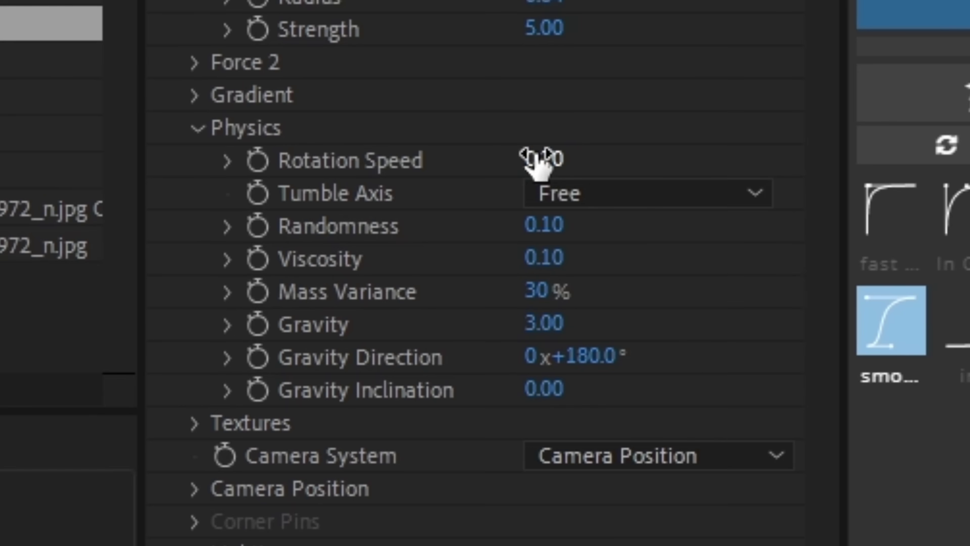
pyautogui.moveTo(535, 158); pyautogui.dragTo(626, 162)
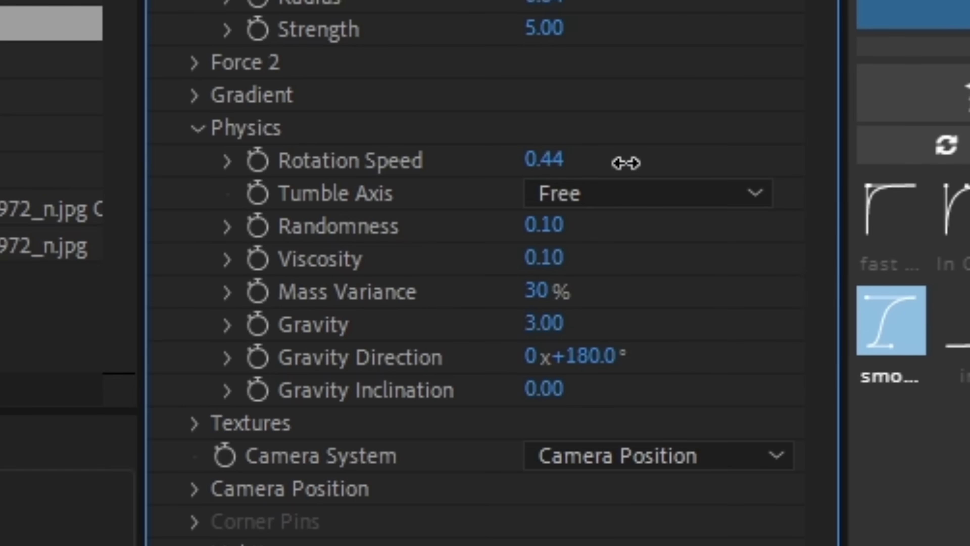